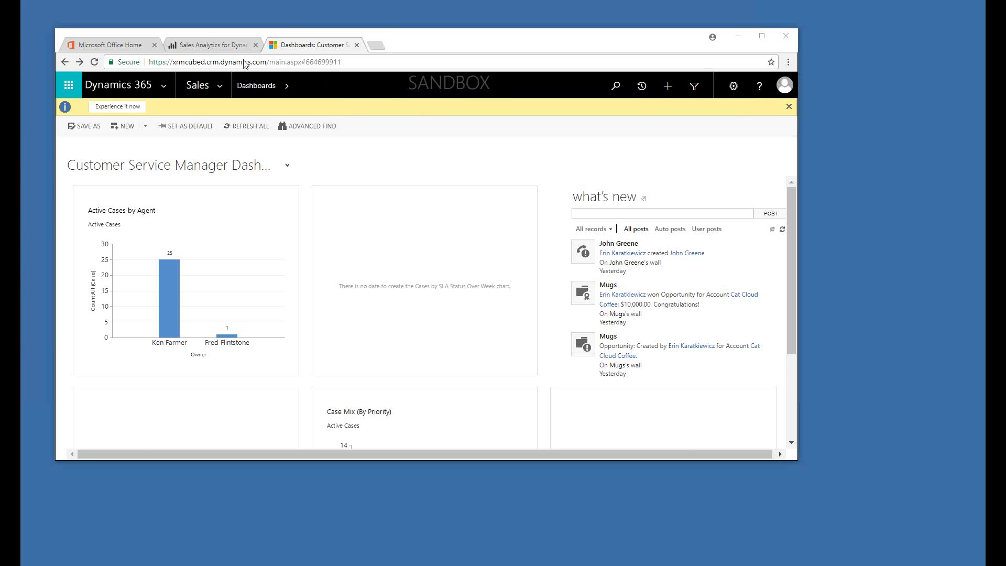
left_click(224, 47)
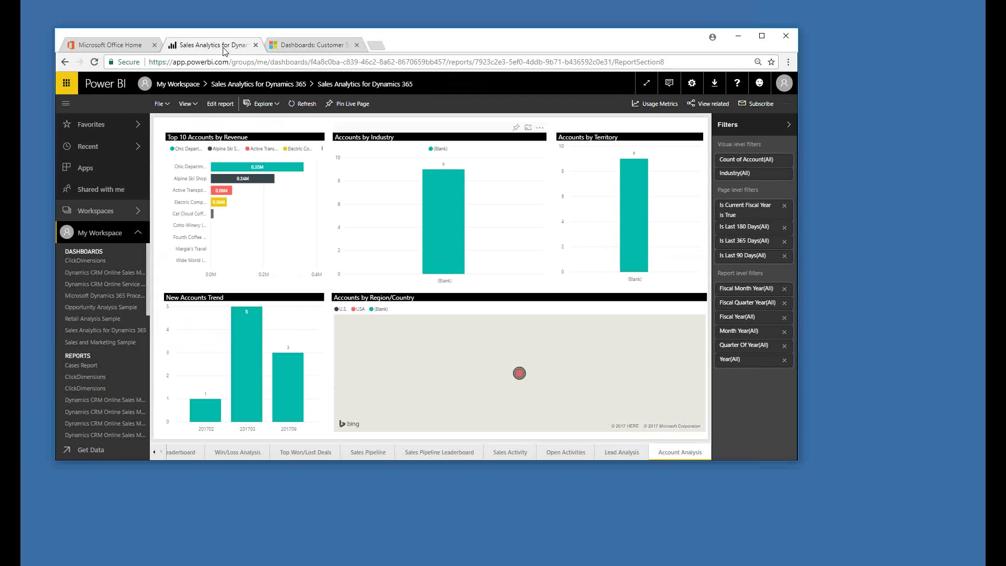
- Drag the browser window slightly down and to the right on the desktop
left_click_drag(444, 40, 507, 52)
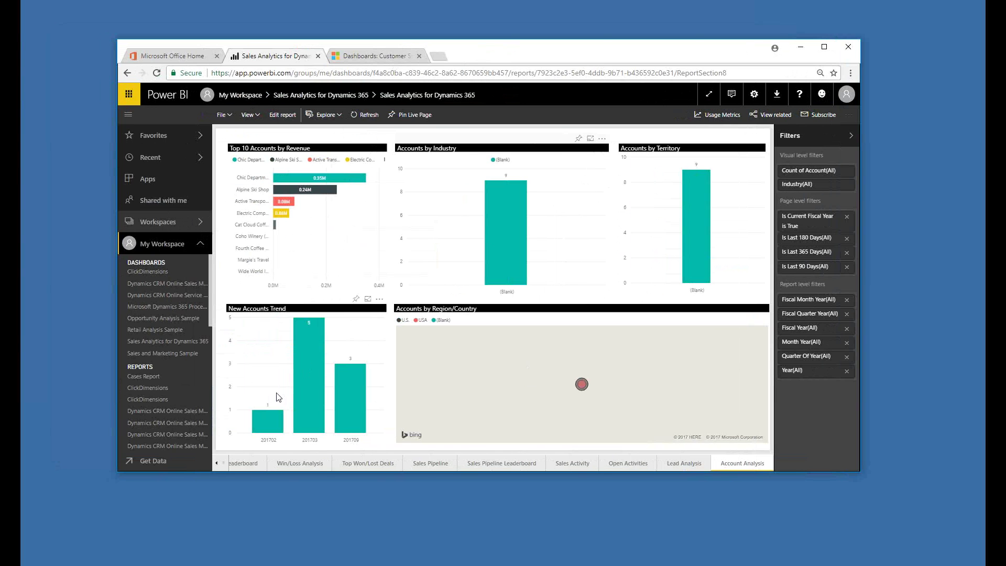
- From Get Data, bring up the AppSource gallery of apps for online Services
left_click(153, 463)
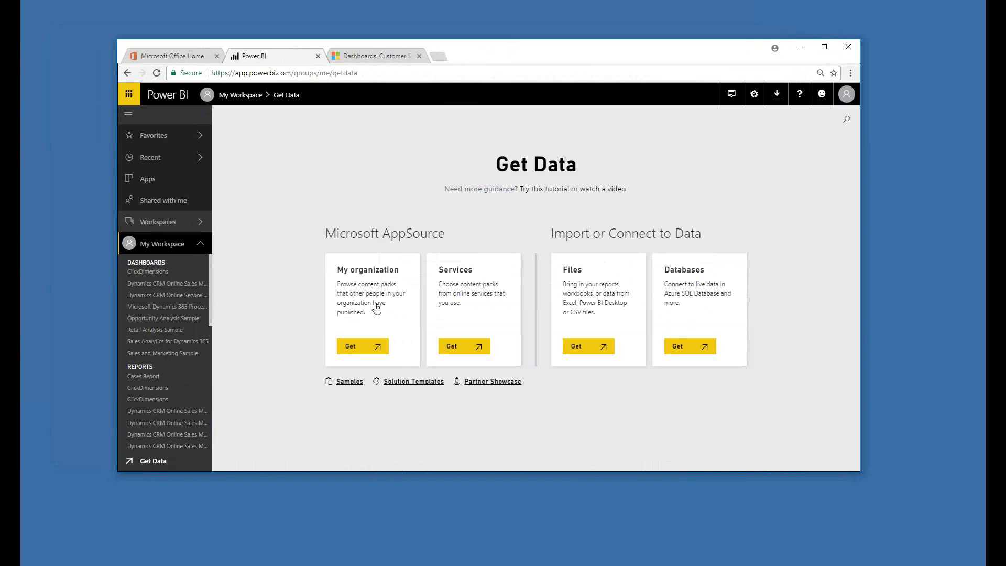
left_click(467, 351)
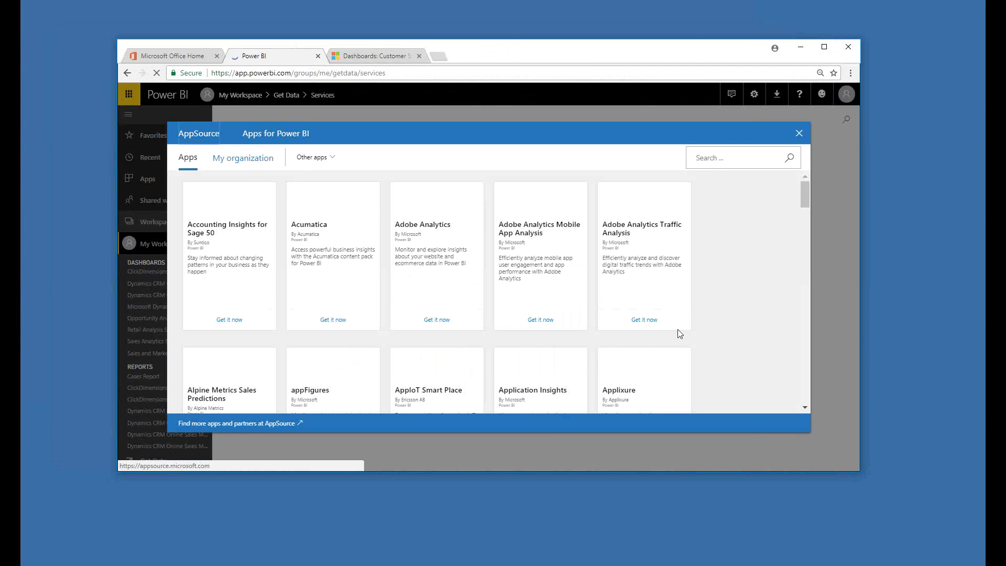
- Search the app catalogue for '365', scroll to Sales Analytics for Dynamics 365, then close it
left_click(722, 159)
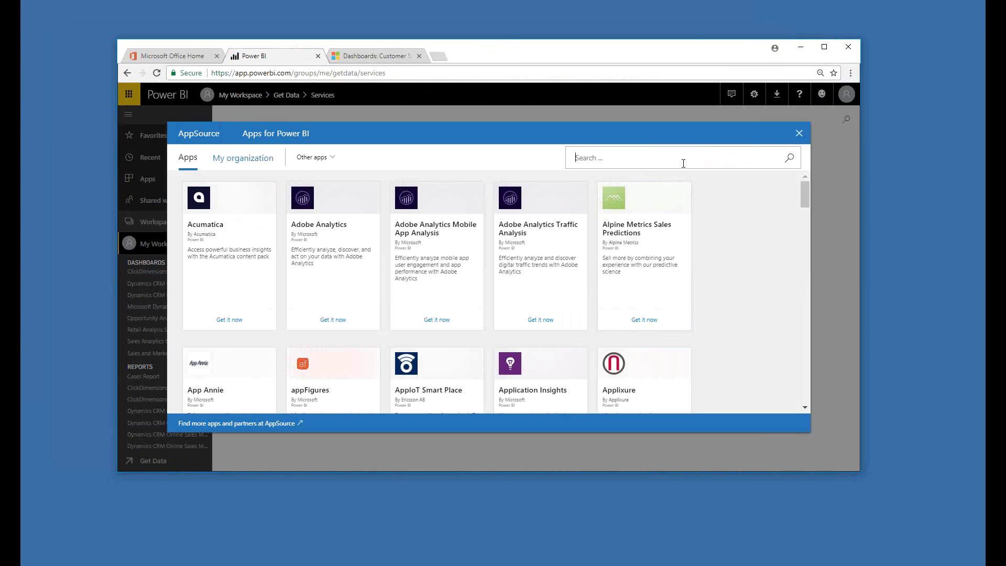
type("365")
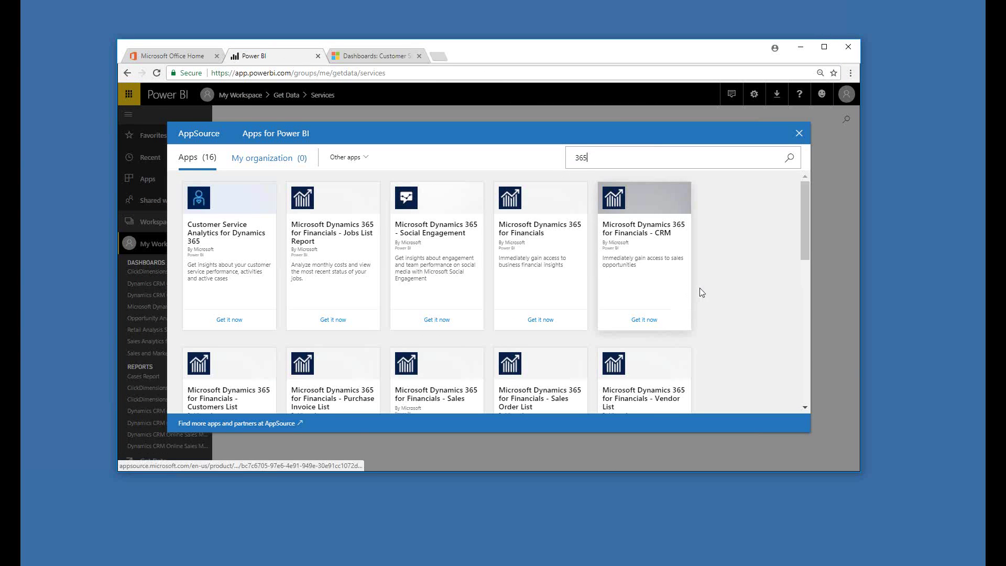
scroll(702, 292, "down", 6)
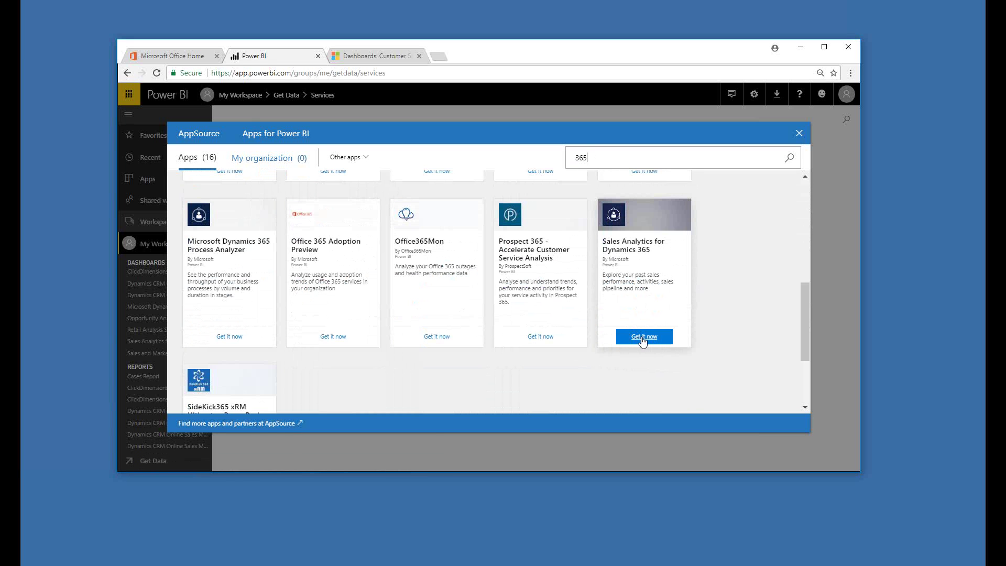
left_click(799, 134)
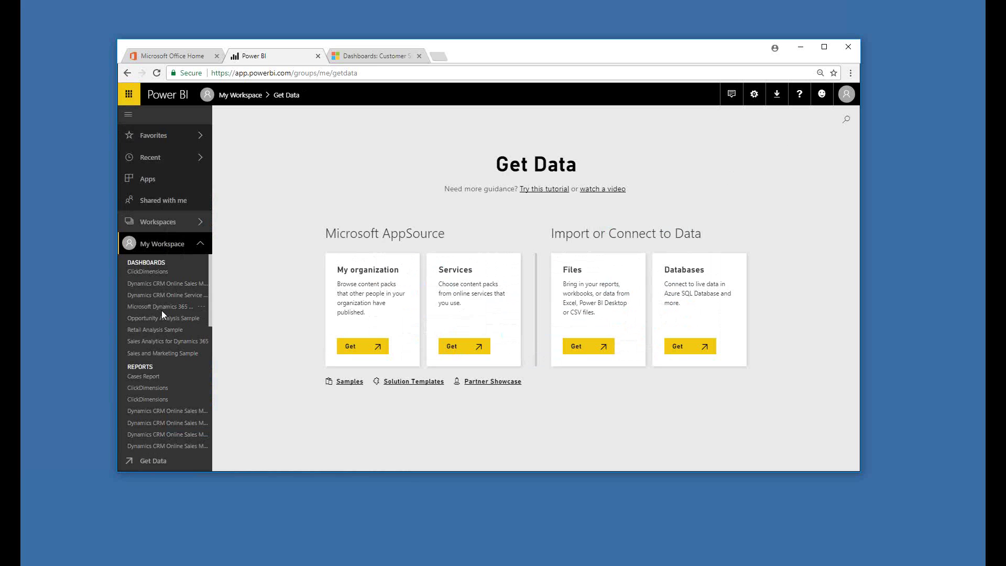
- Open the Sales Analytics for Dynamics 365 dashboard from My Workspace and scroll through its tiles
left_click(168, 342)
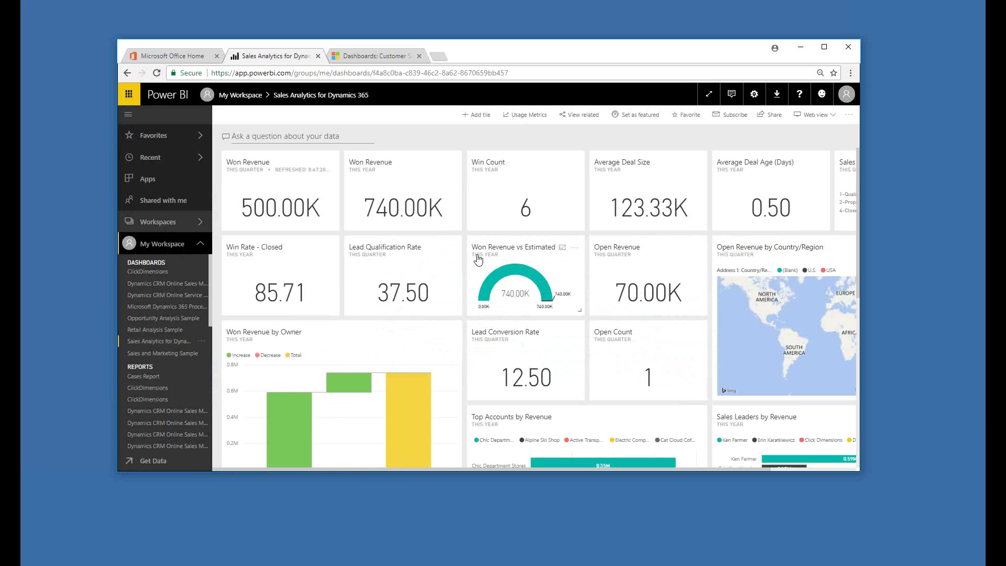
scroll(490, 272, "down", 4)
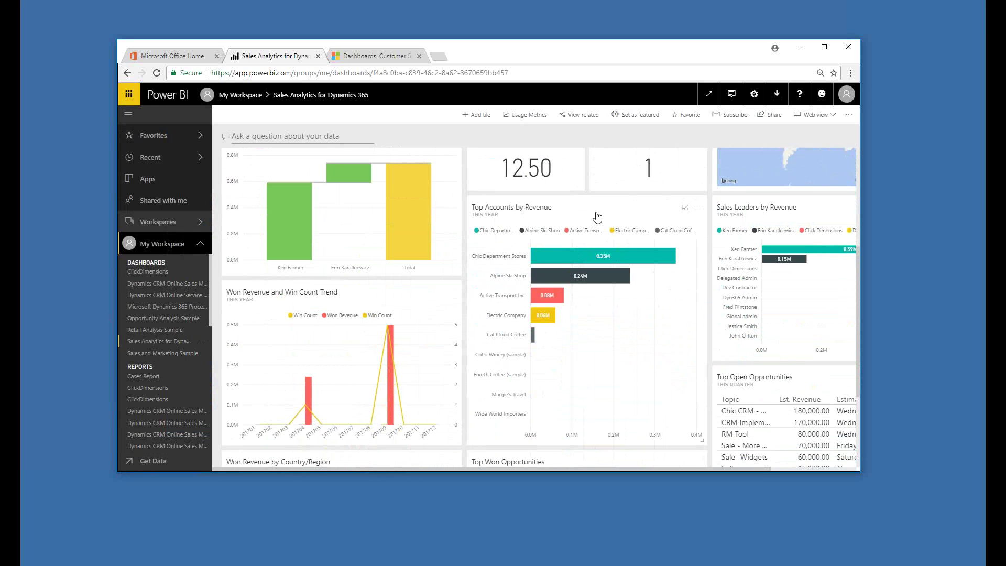
- Open the Top Accounts by Revenue report, cross-filter it to Alpine Ski Shop, then clear it
left_click(598, 217)
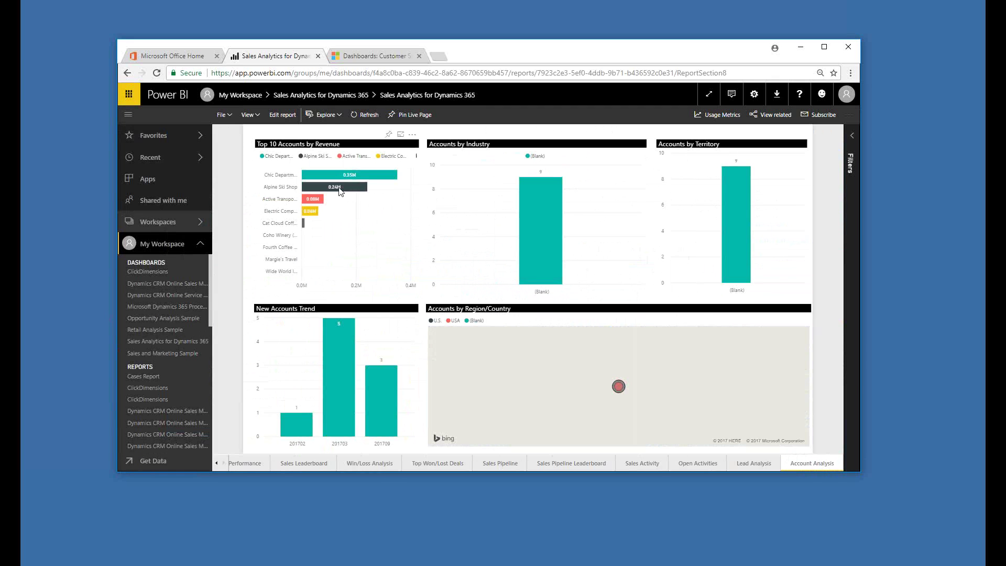
mouse_move(340, 192)
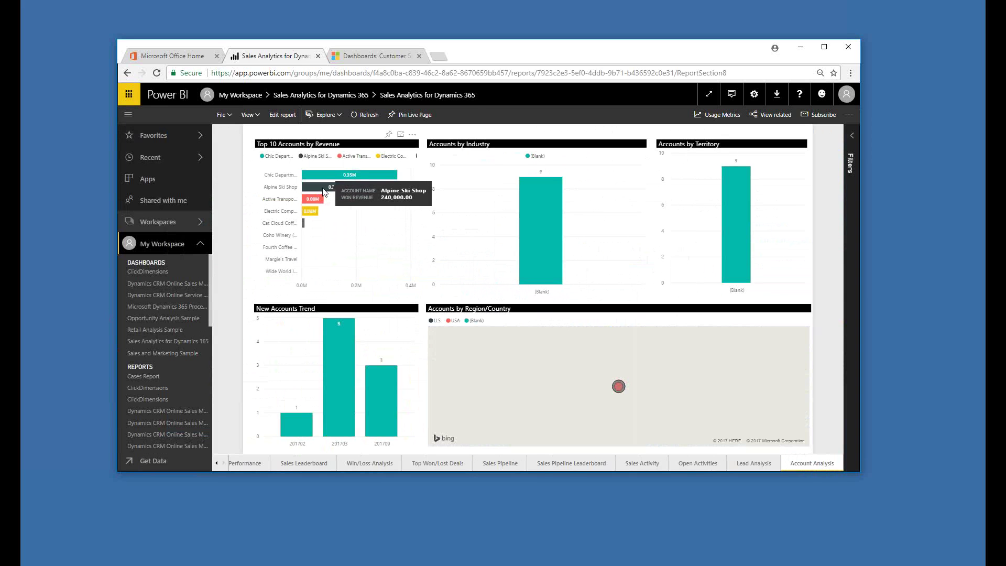
left_click(325, 192)
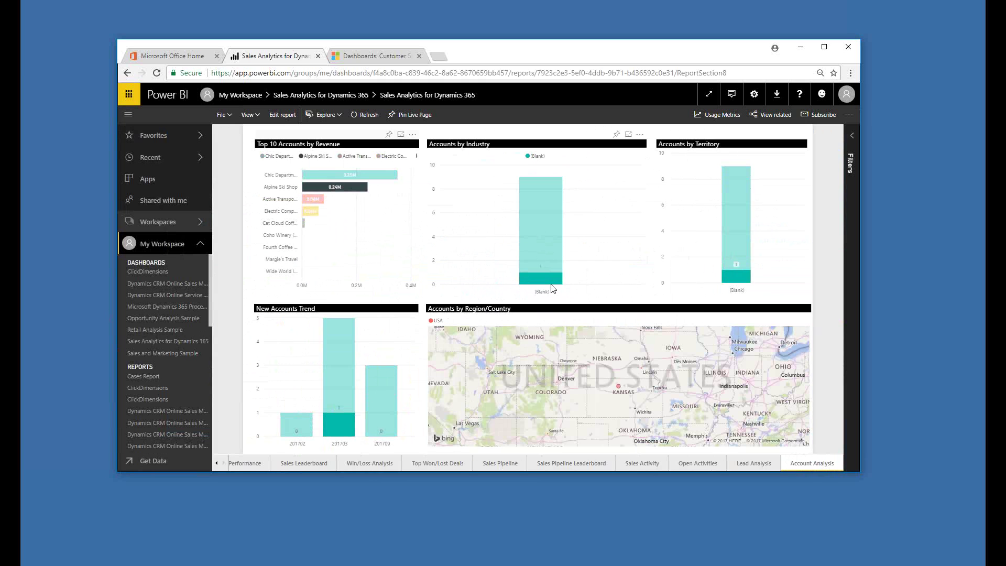
mouse_move(553, 289)
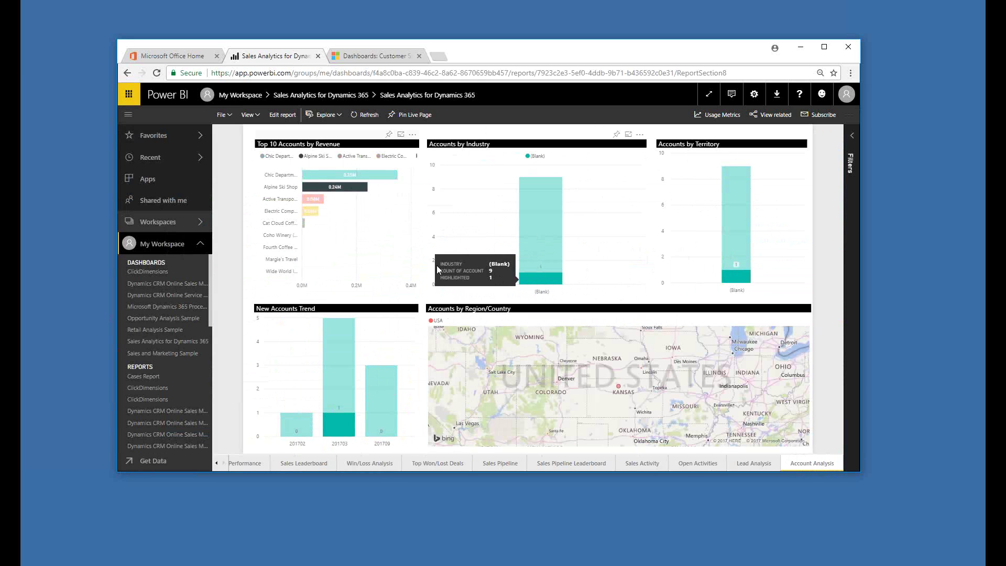
left_click(394, 262)
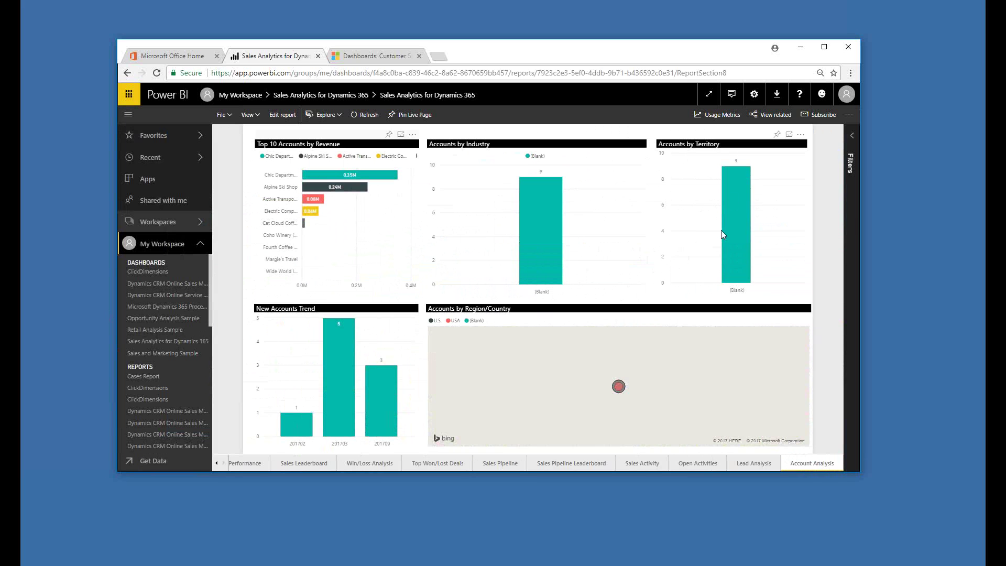
- Inspect the Is Current Fiscal Quarter page filter, then return to the Dynamics 365 Dashboards tab
left_click(853, 141)
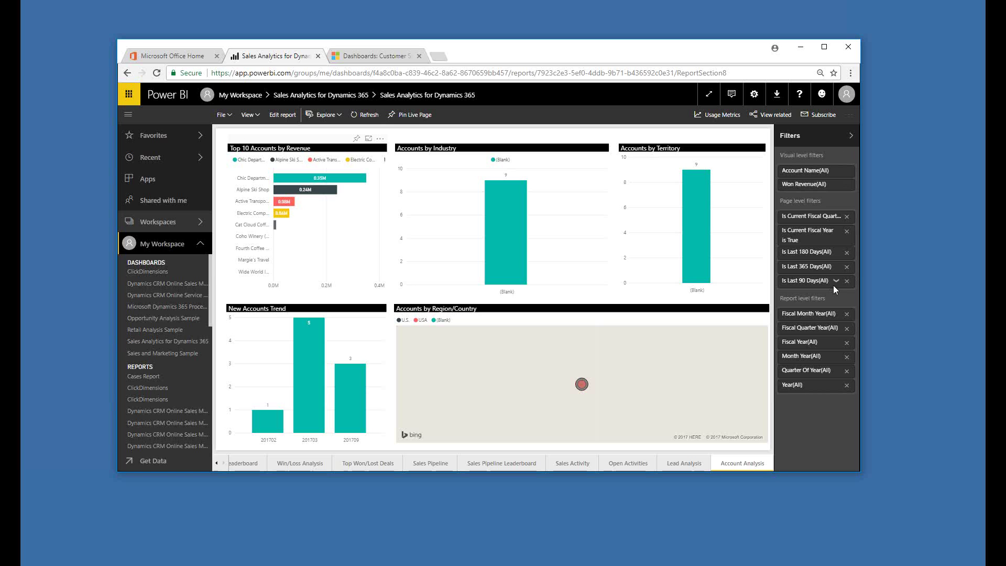
left_click(837, 217)
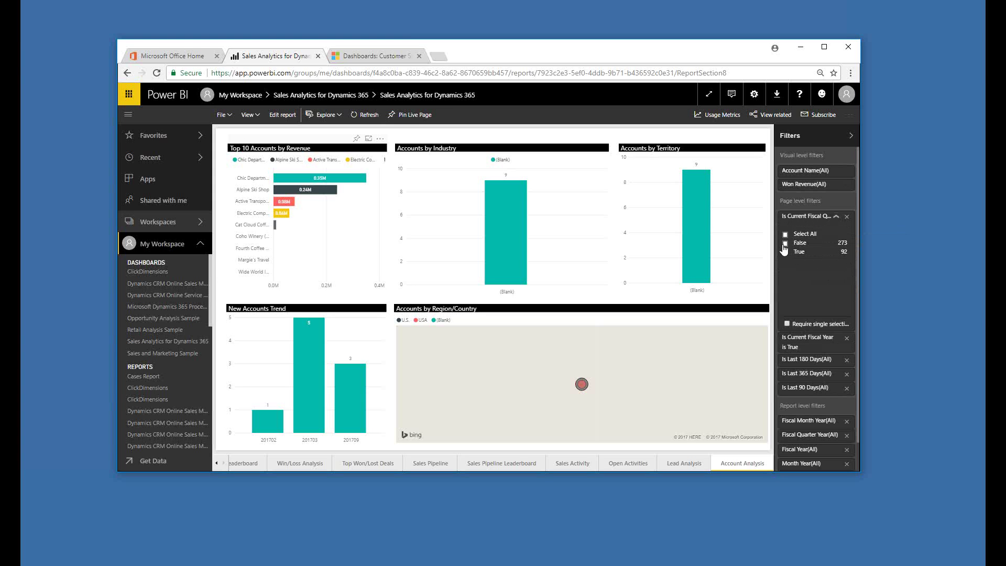
left_click(825, 219)
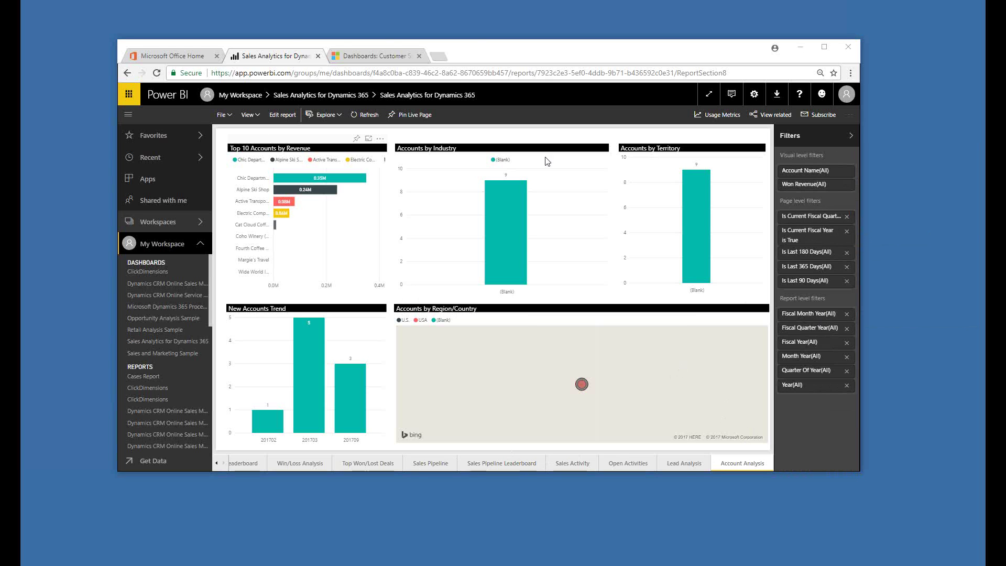
left_click(372, 57)
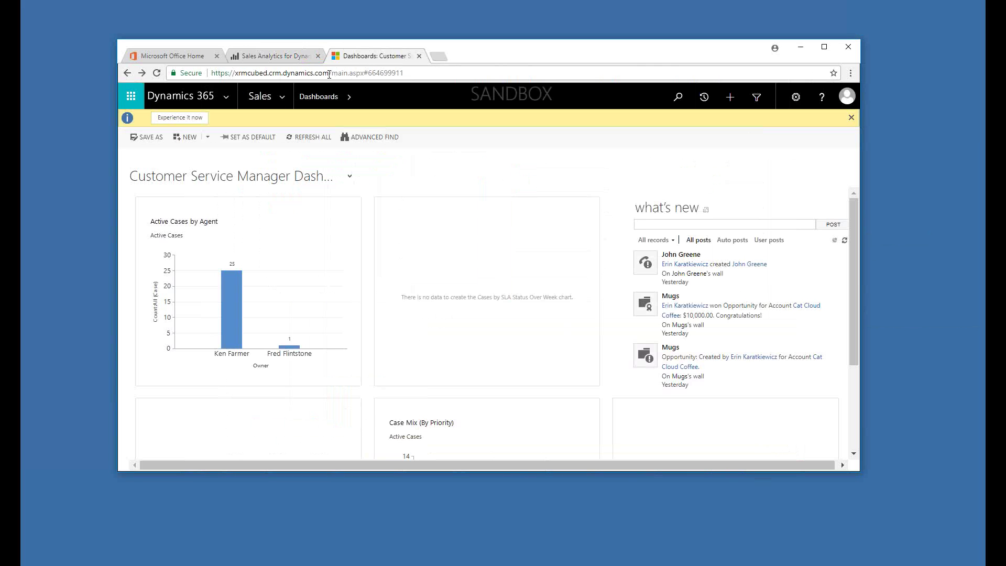
- In Settings' System Settings Reporting tab, keep Power BI visualization embedding set to Yes and close
left_click(288, 97)
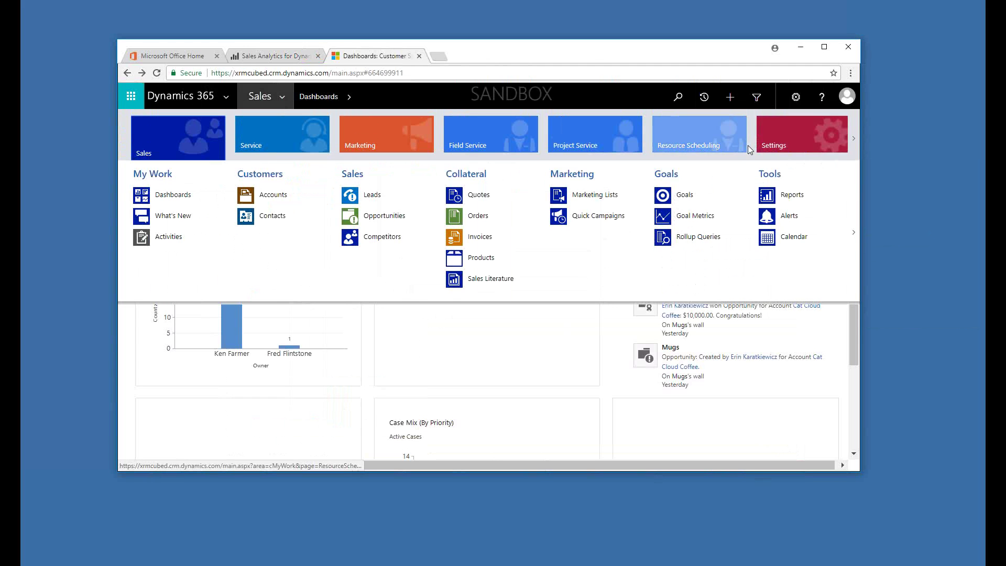
left_click(776, 136)
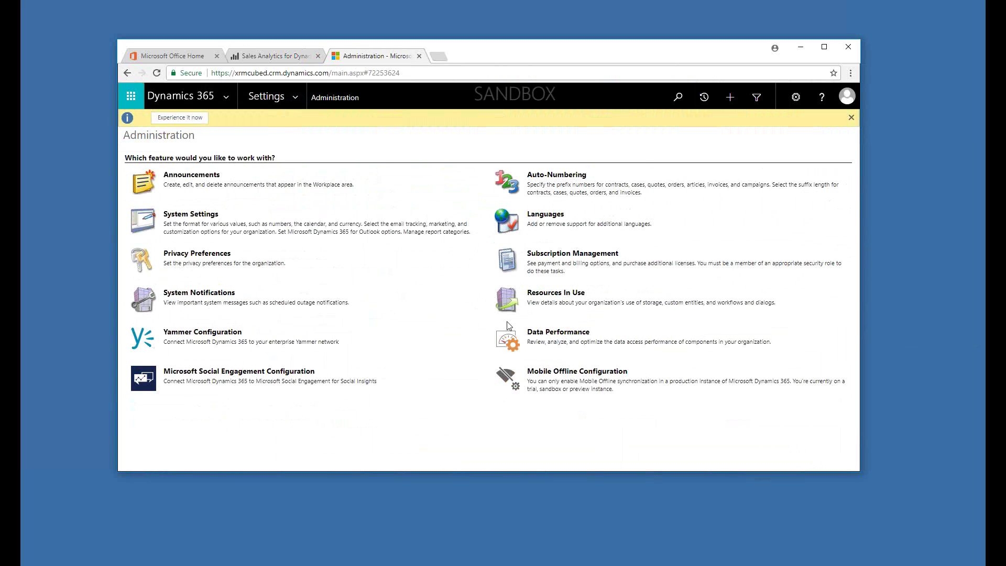
left_click(214, 224)
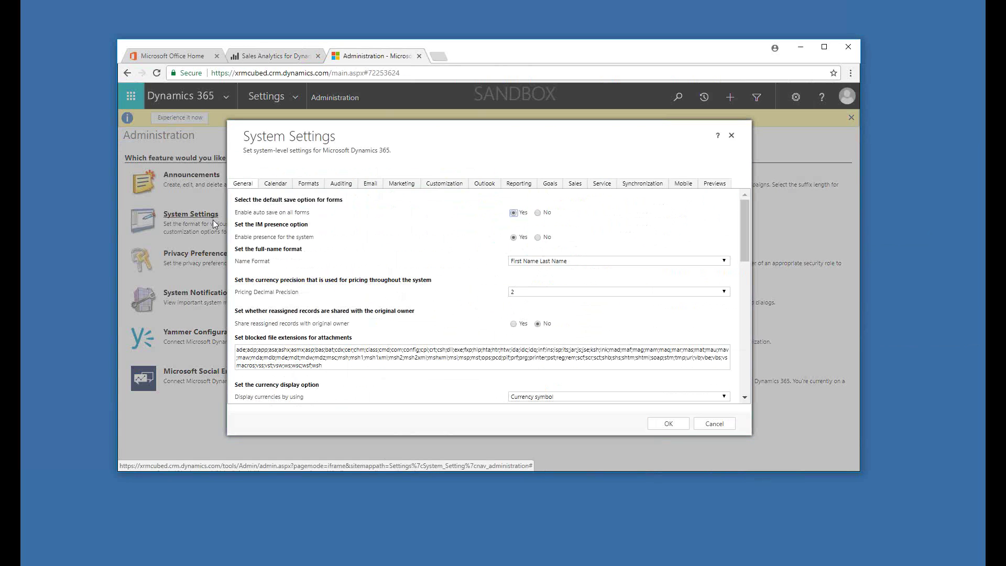
left_click(520, 186)
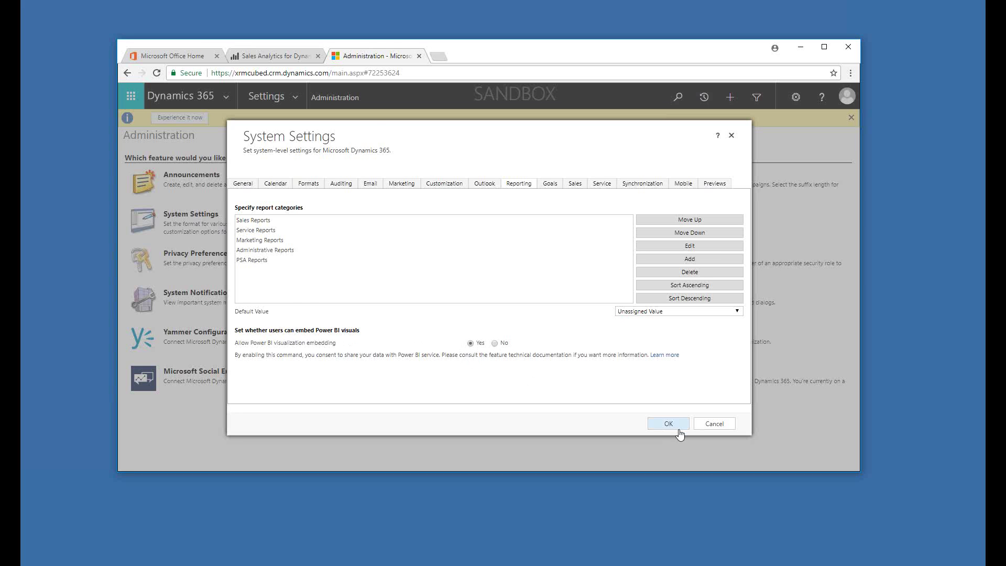
left_click(712, 427)
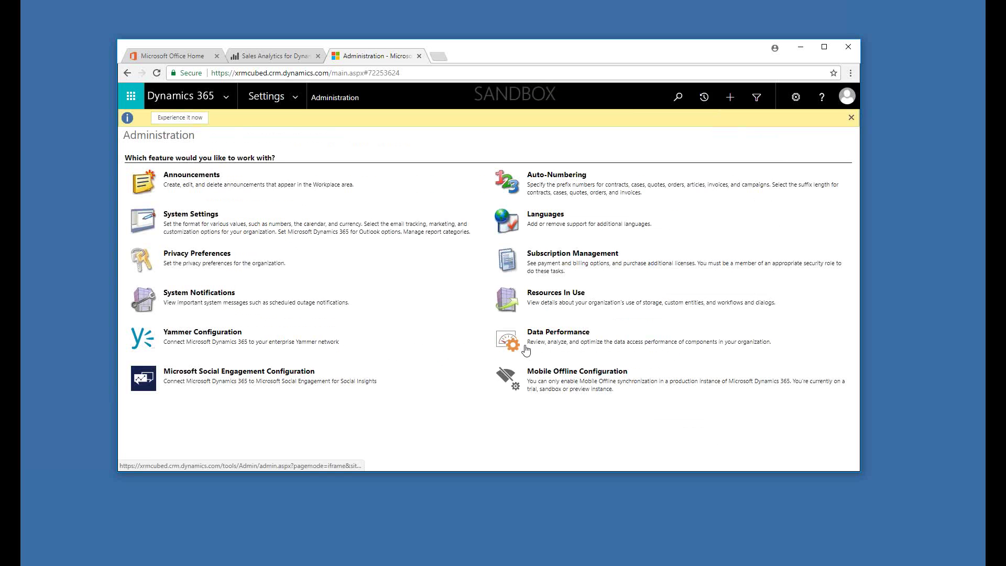
- Switch the Dynamics 365 navigation to the Sales area and go to its Dashboards
left_click(296, 97)
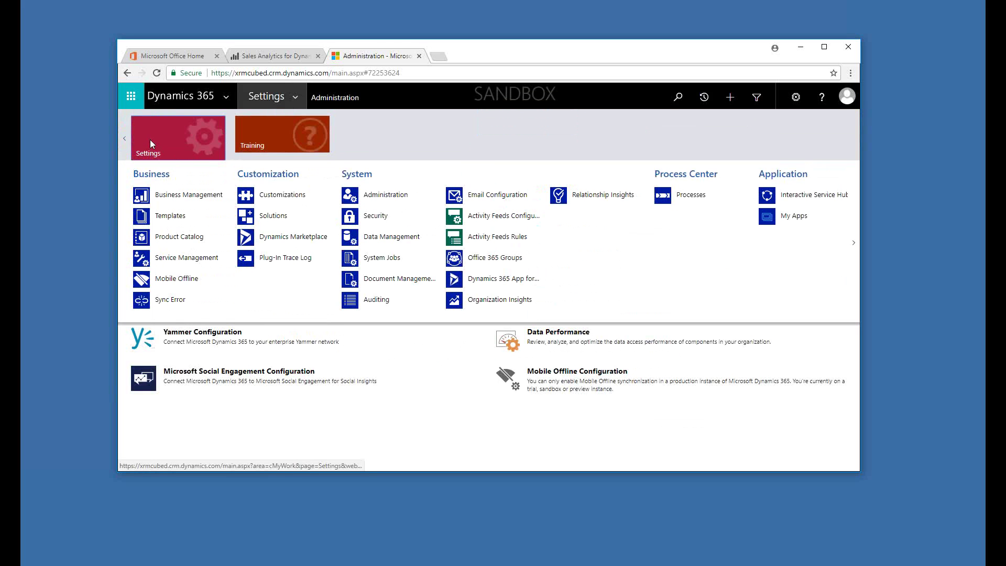
scroll(150, 139, "up", 3)
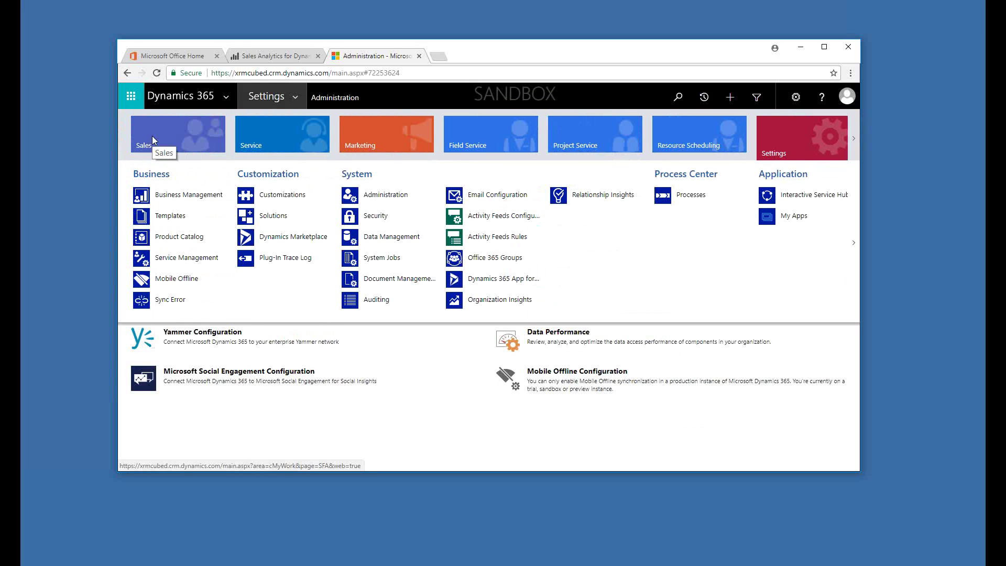
left_click(152, 137)
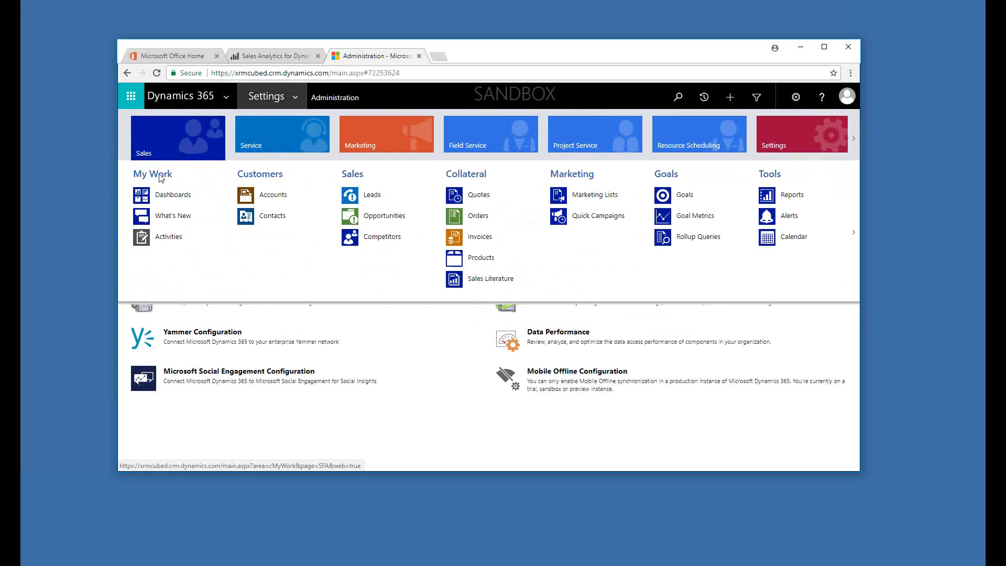
left_click(160, 196)
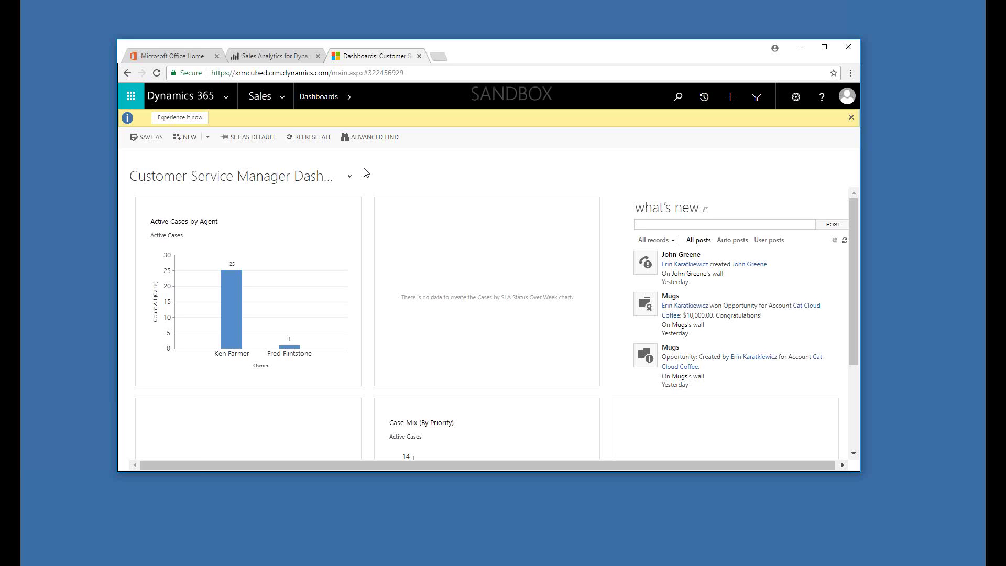
- Choose NEW > Power BI Dashboard to begin adding an embedded Power BI dashboard
left_click(209, 140)
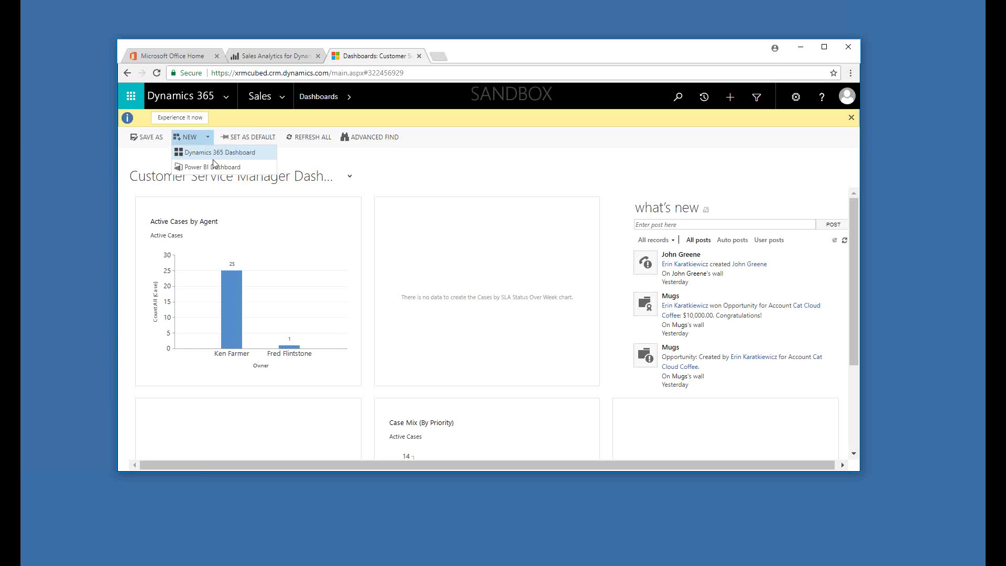
mouse_move(203, 166)
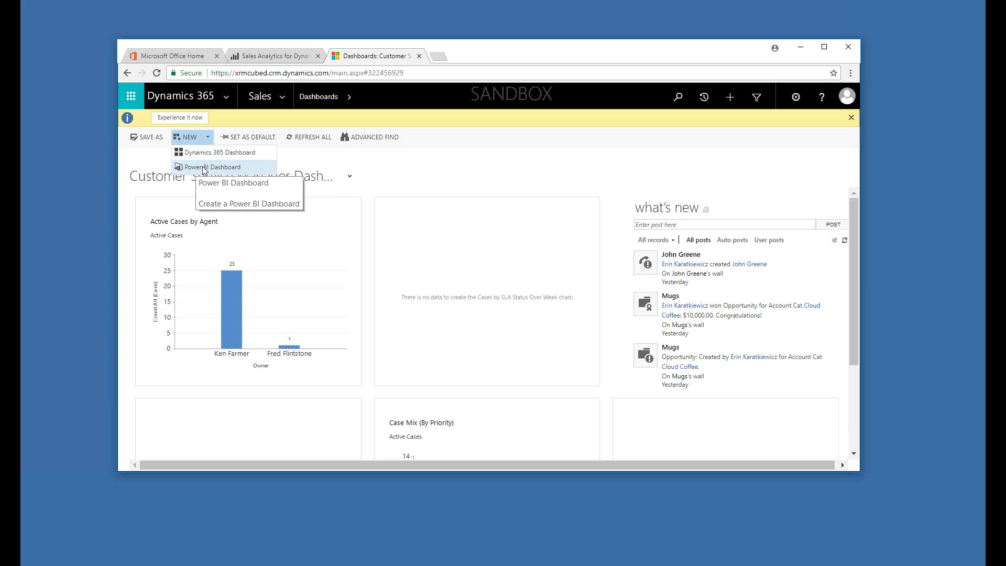
left_click(204, 167)
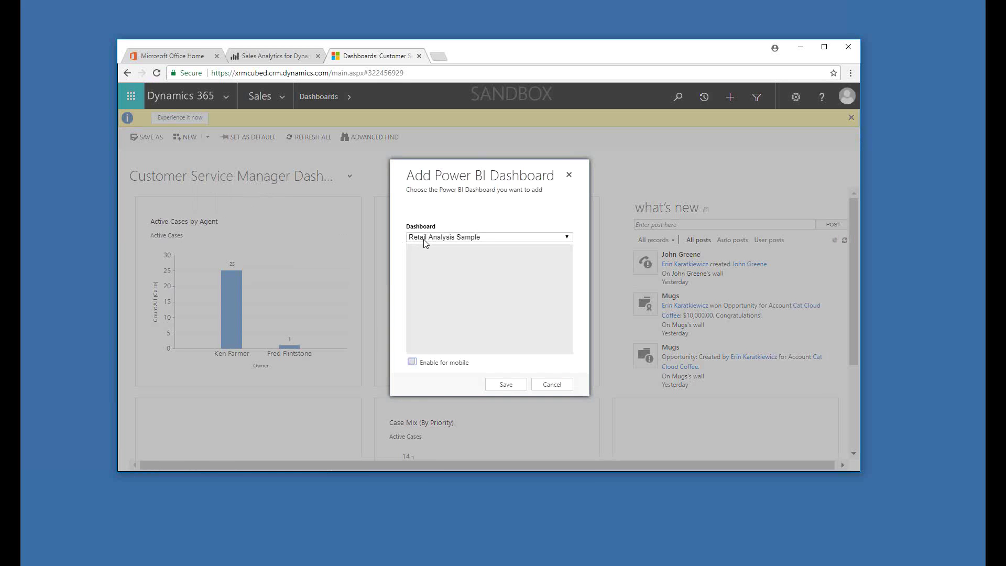
- Select Sales Analytics for Dynamics 365 as the Power BI dashboard and save it
left_click(426, 238)
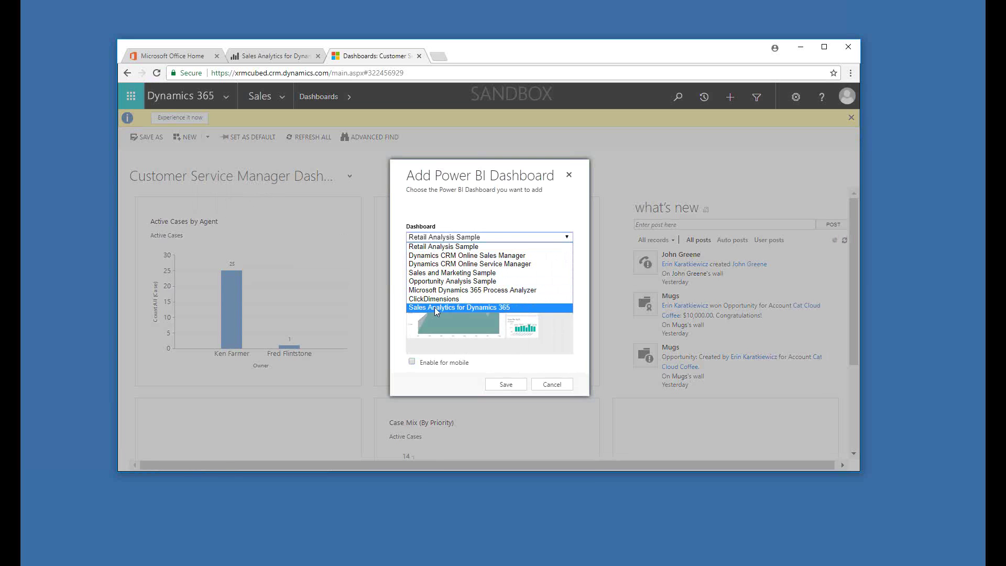
left_click(517, 308)
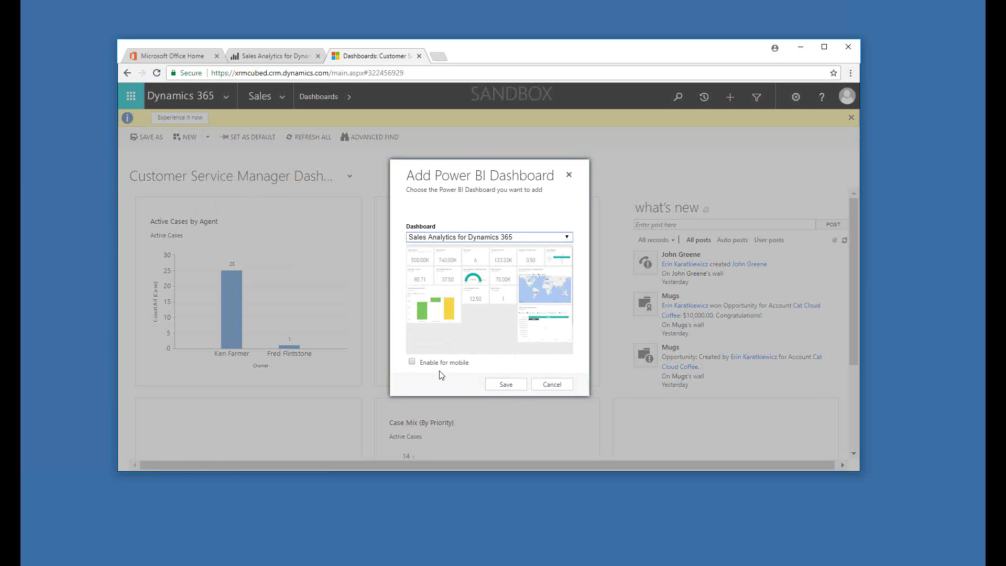
left_click(497, 387)
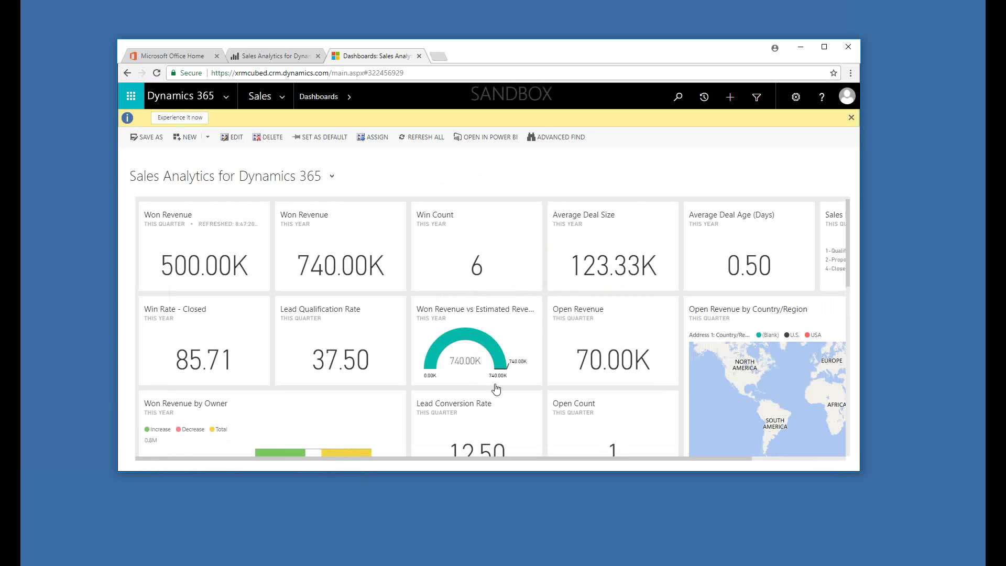
scroll(692, 417, "down", 5)
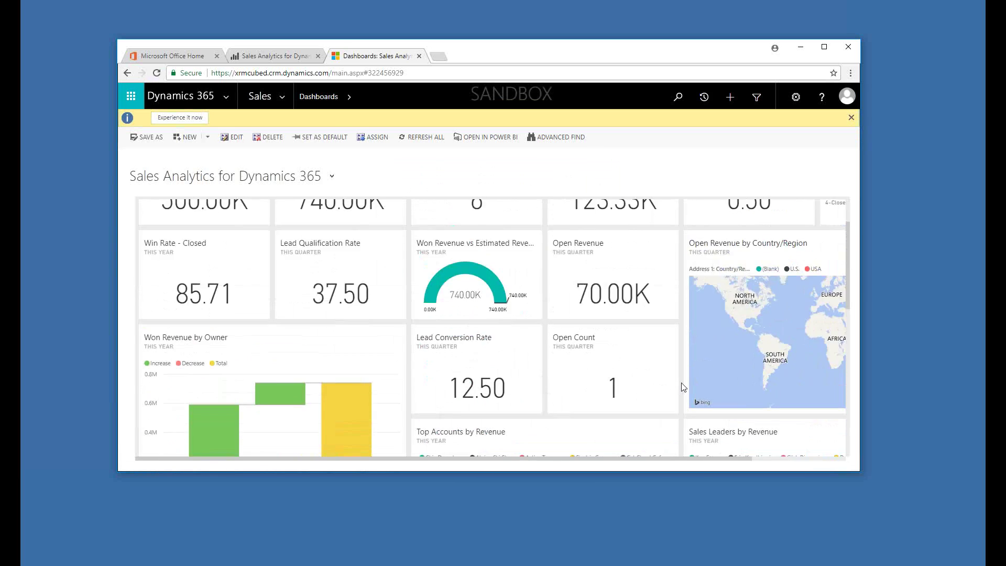
scroll(706, 406, "down", 5)
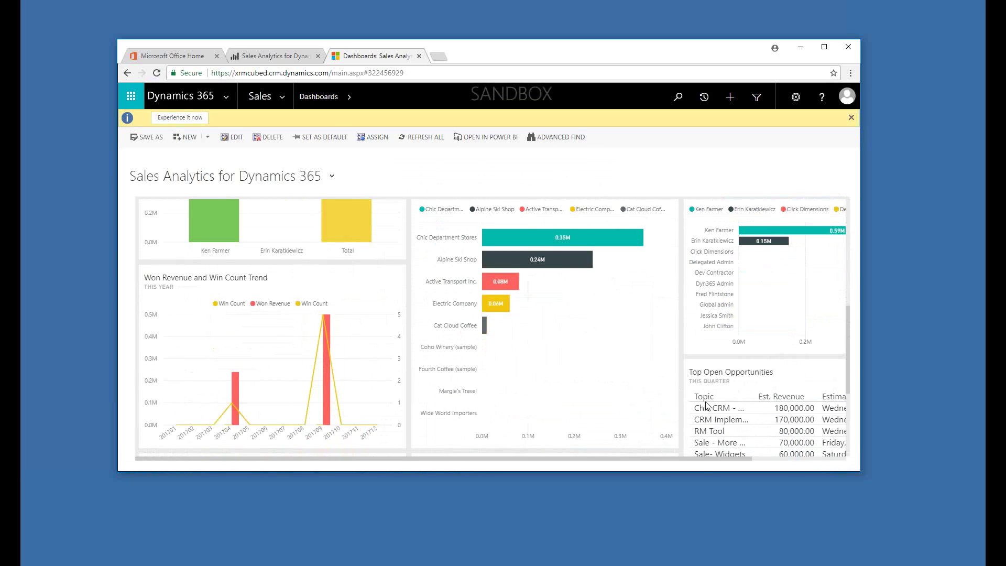
scroll(706, 403, "up", 10)
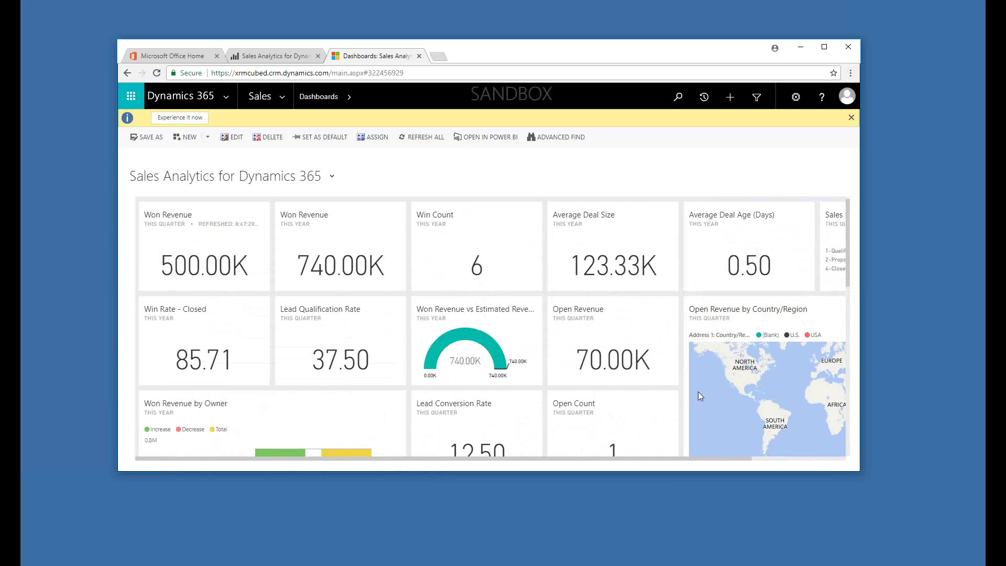
scroll(323, 361, "down", 2)
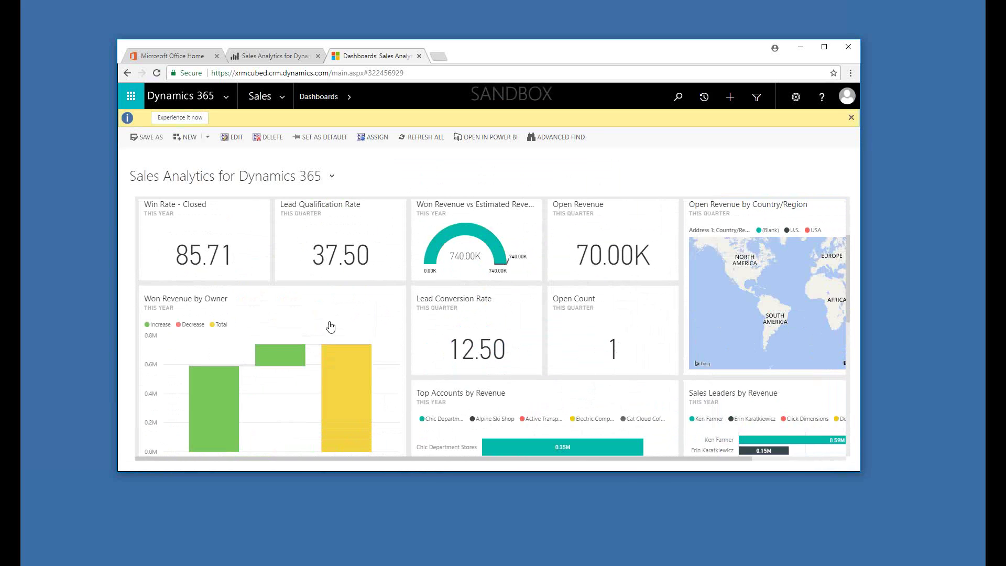
- Open the Won Revenue by Owner report in Power BI in a new tab, then return to the Dynamics dashboard and close the report
left_click(330, 323)
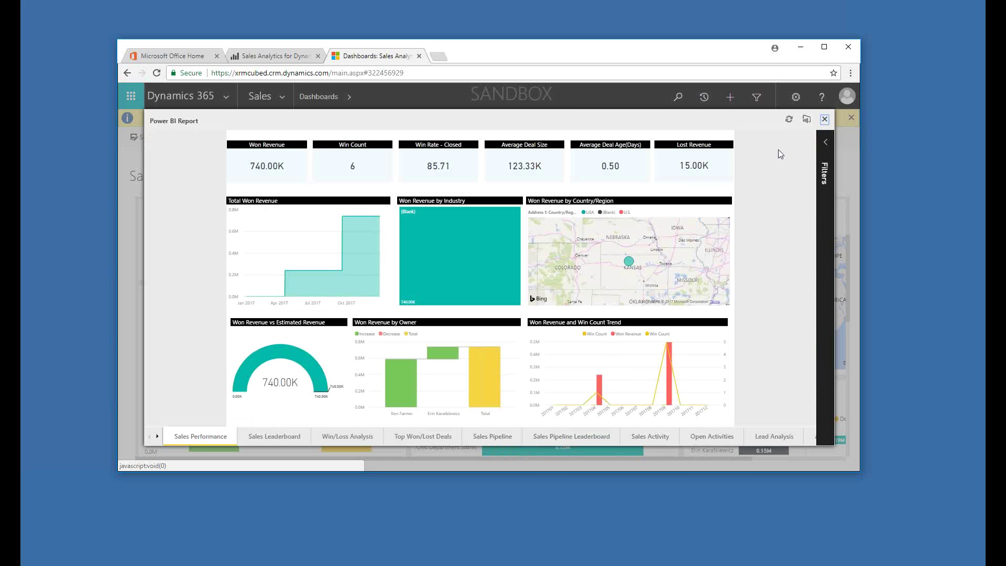
left_click(807, 122)
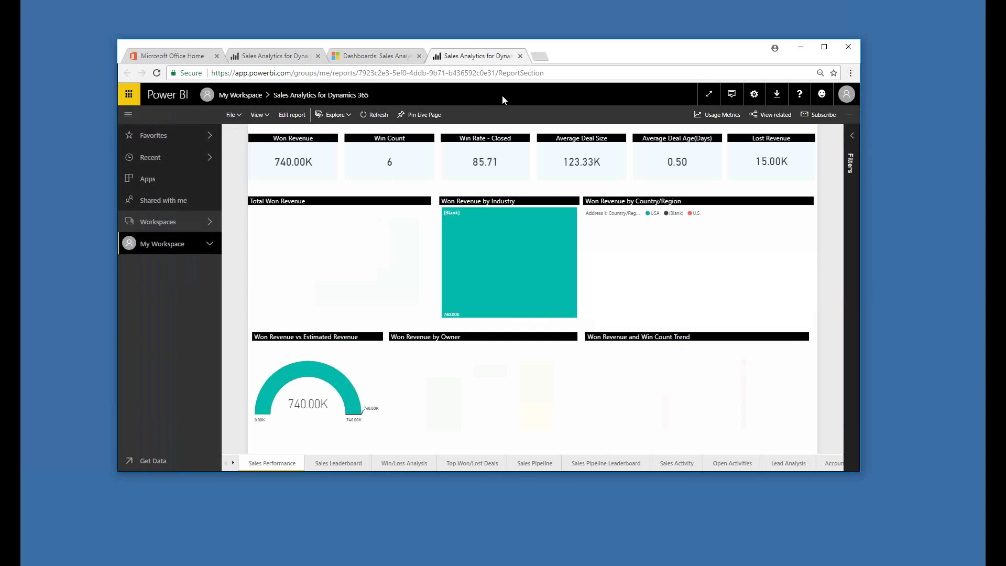
left_click(385, 53)
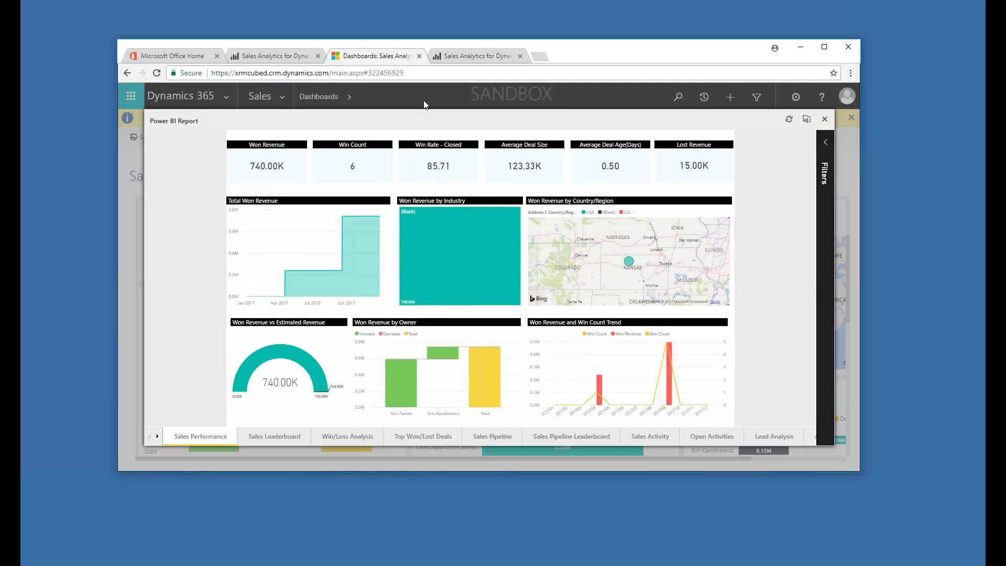
left_click(826, 122)
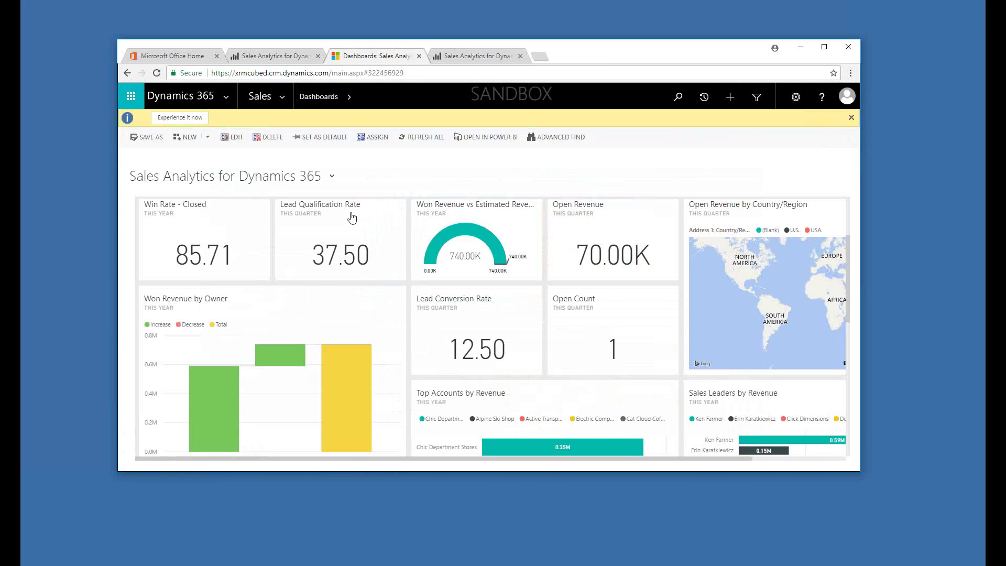
- Create a new Dynamics 365 dashboard with the 2-Column Regular Dashboard layout
mouse_move(438, 267)
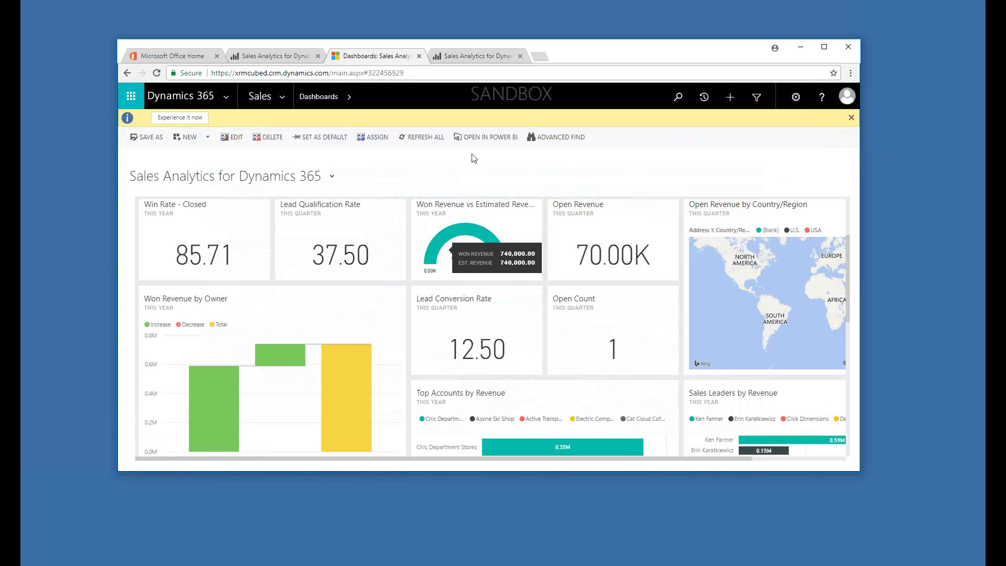
left_click(485, 136)
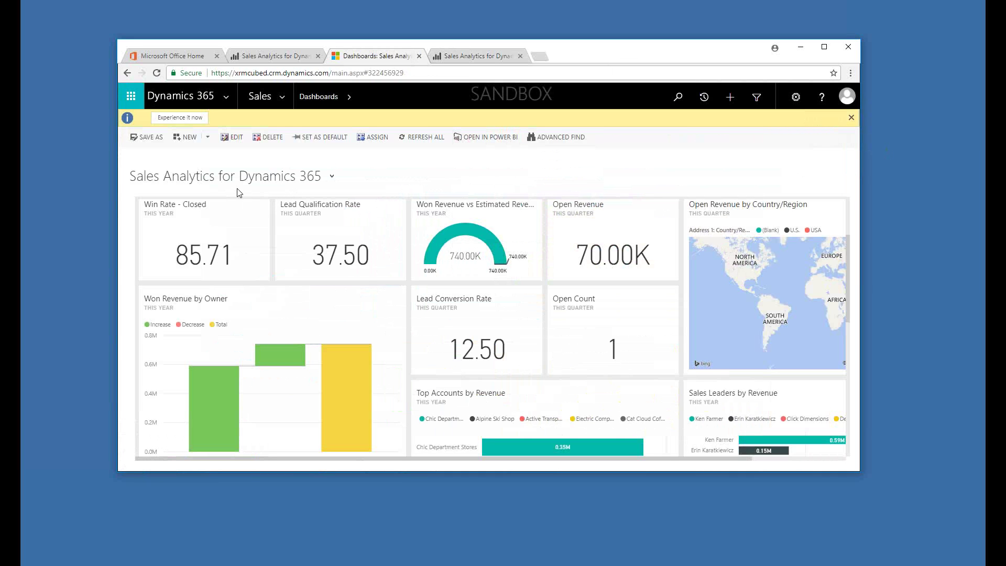
left_click(208, 138)
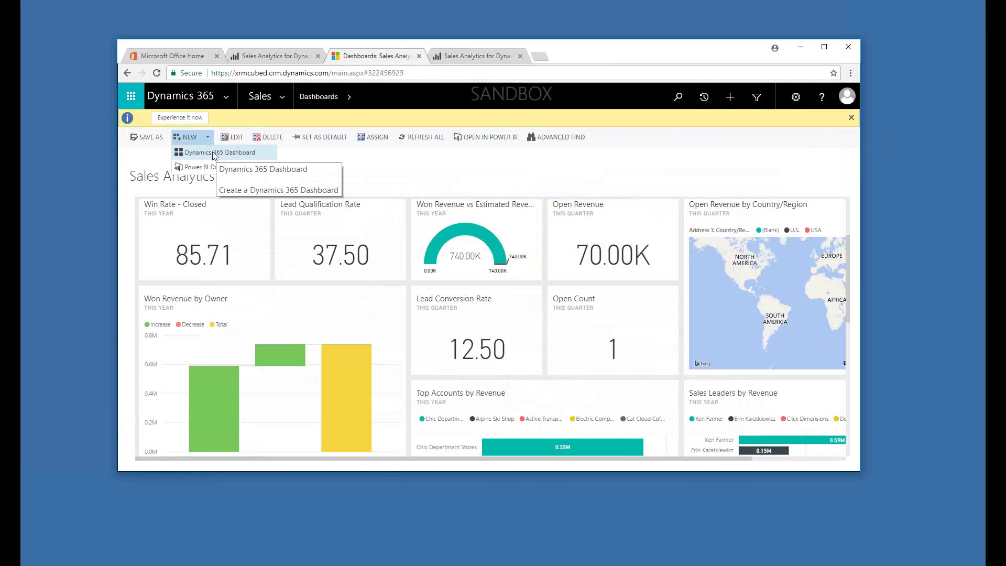
left_click(213, 152)
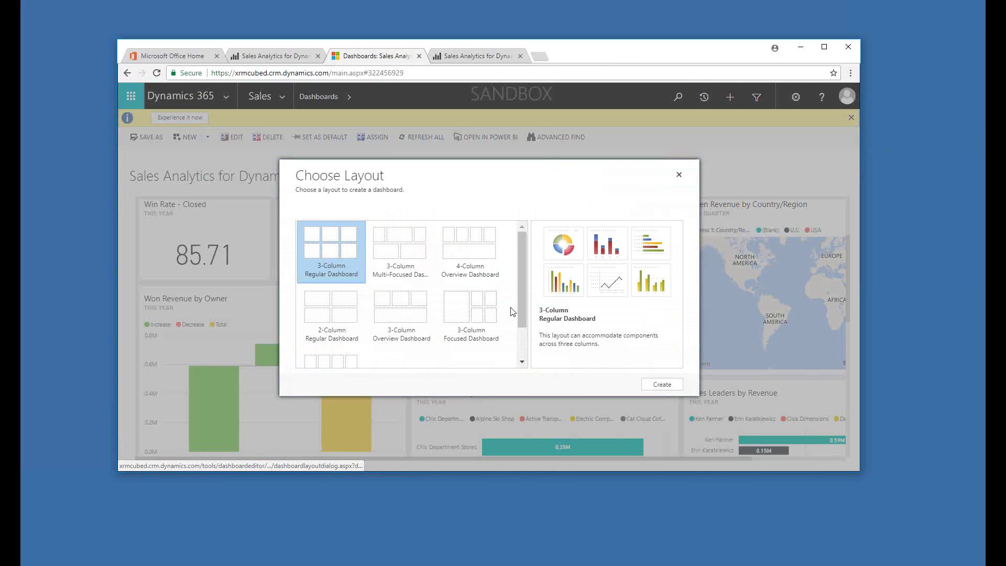
left_click(349, 301)
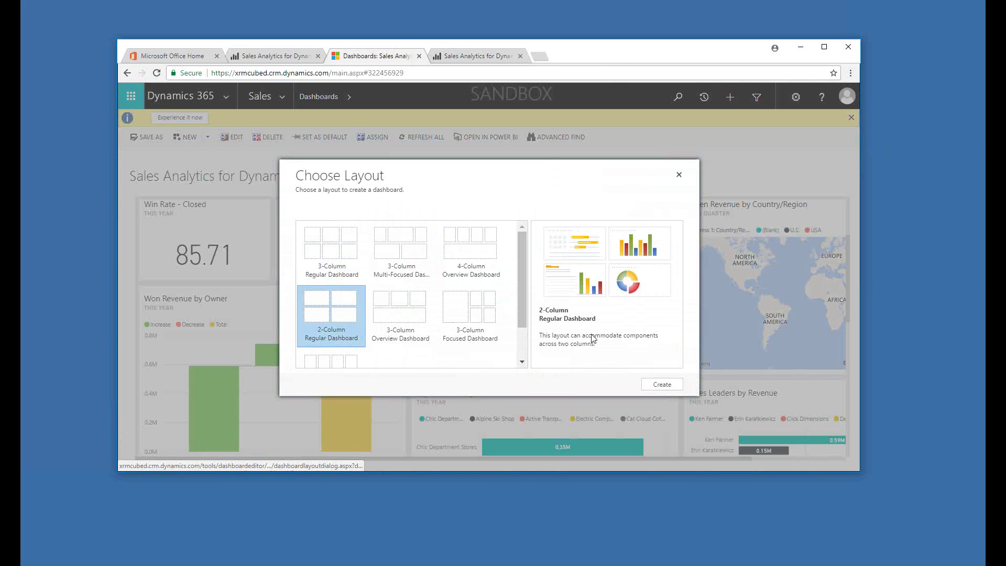
left_click(664, 384)
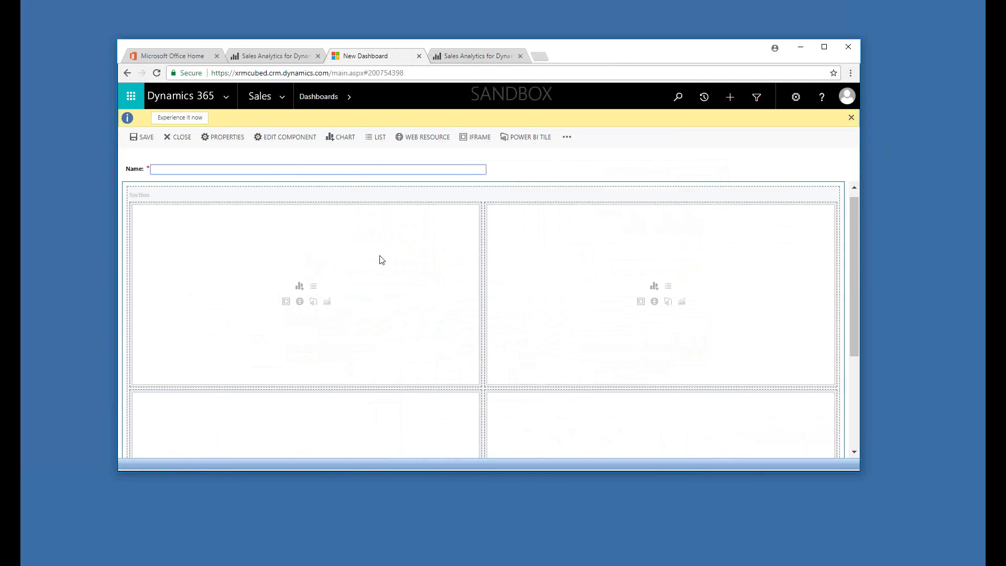
- Name the dashboard 'Personal Dash- Pipeline' and add the Opportunity Sales Pipeline chart (Open Opportunities view) to the first cell
type("Personal Dash- Pipeline")
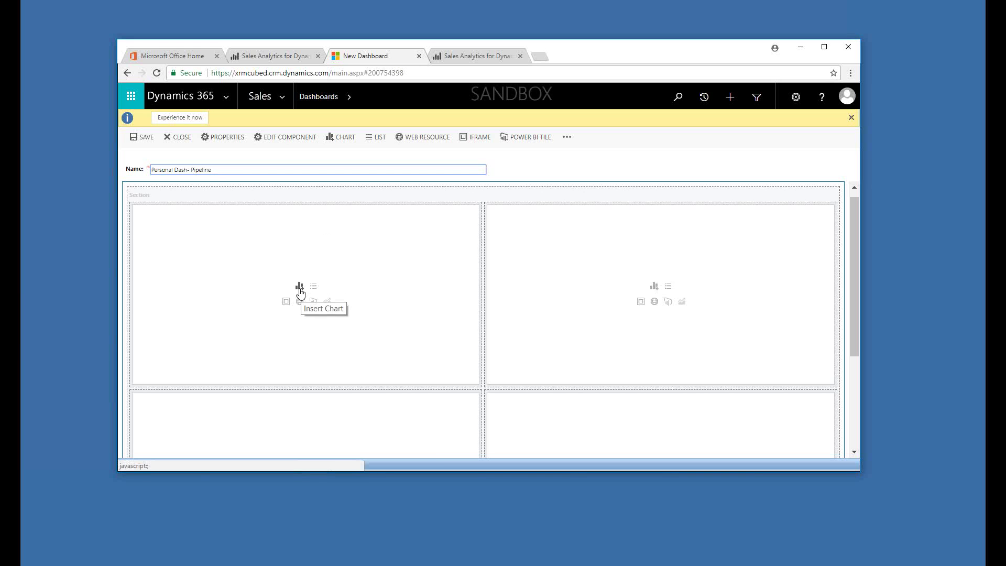
left_click(300, 290)
left_click(385, 252)
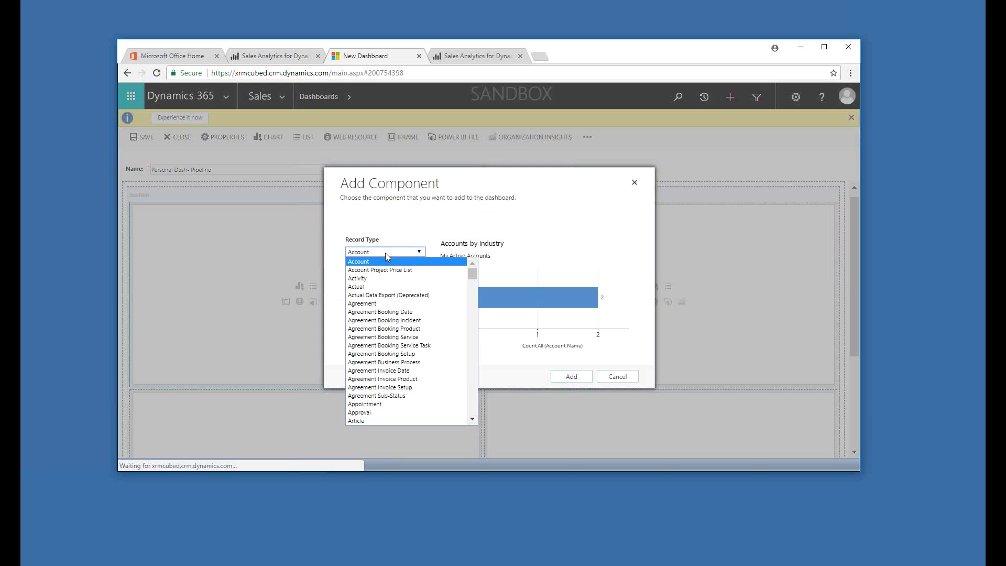
scroll(390, 294, "down", 20)
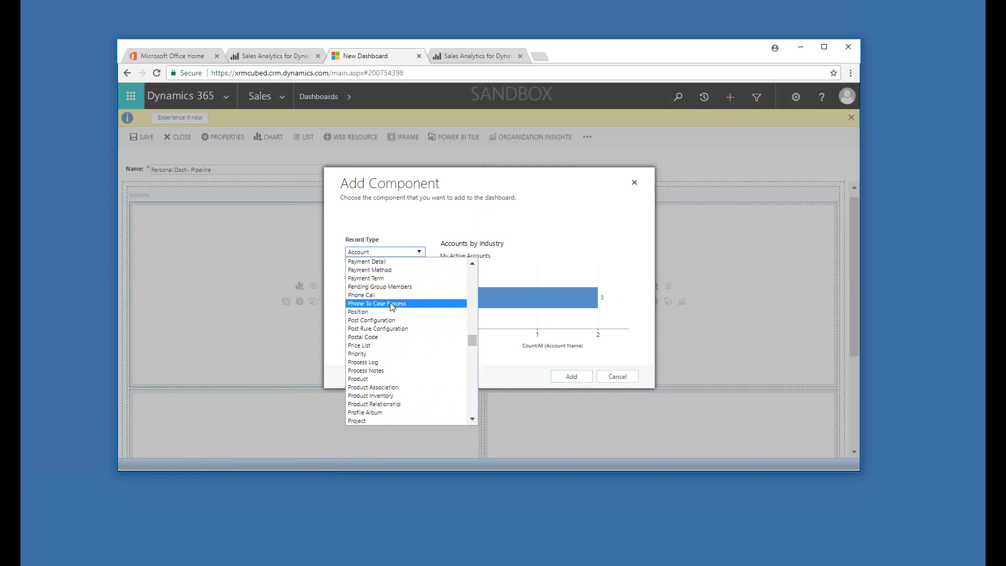
scroll(391, 298, "up", 6)
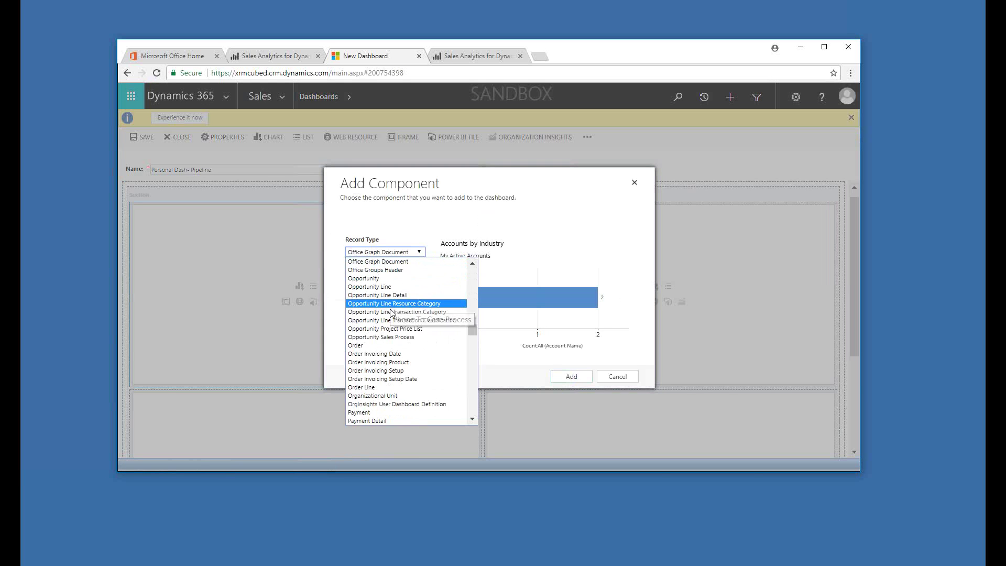
left_click(379, 279)
left_click(379, 280)
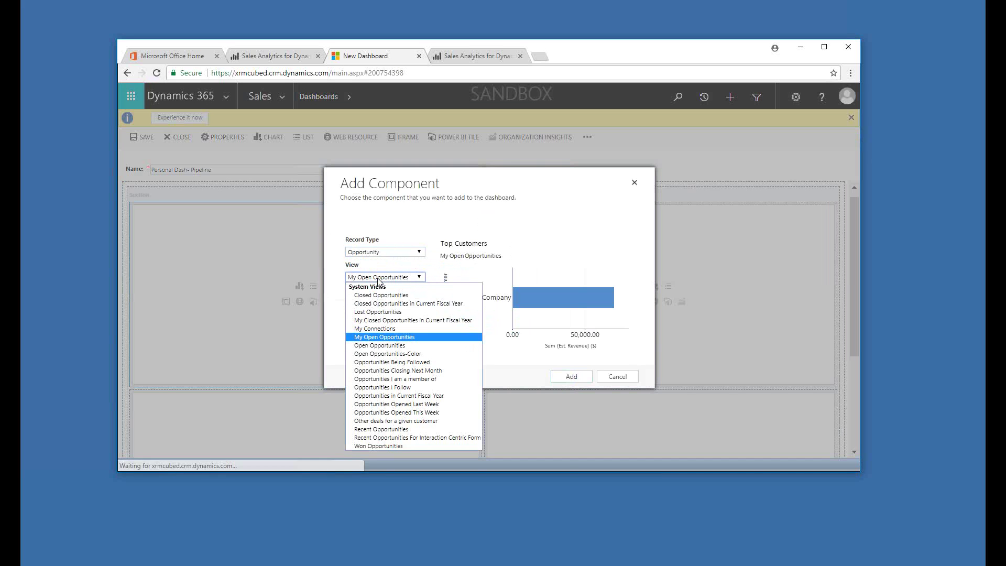
left_click(379, 345)
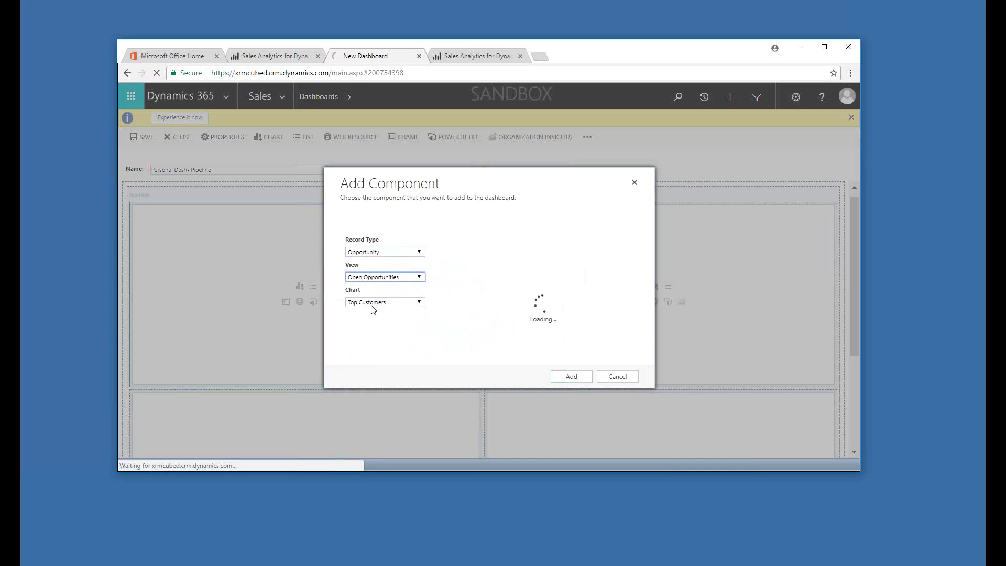
left_click(373, 308)
left_click(375, 416)
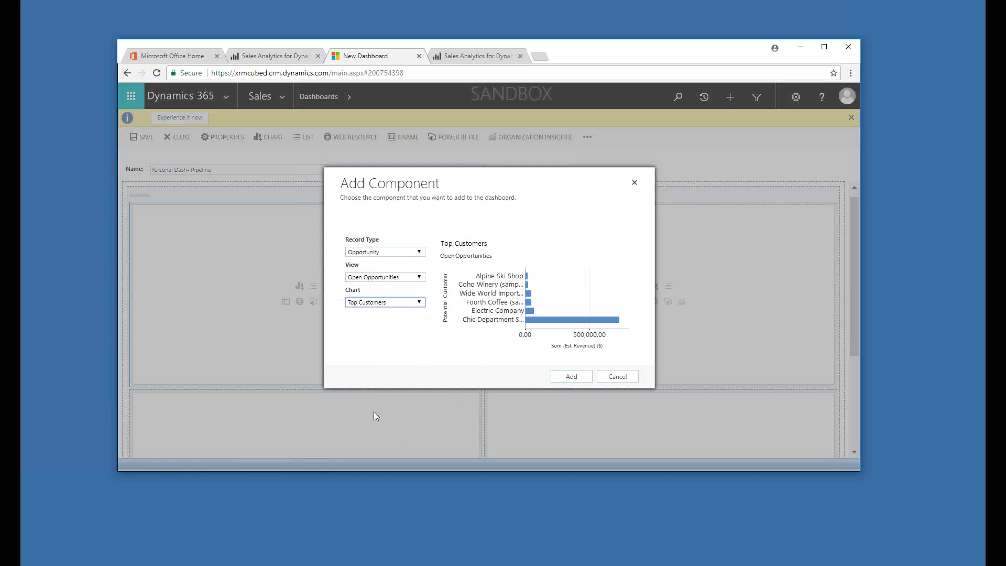
left_click(579, 382)
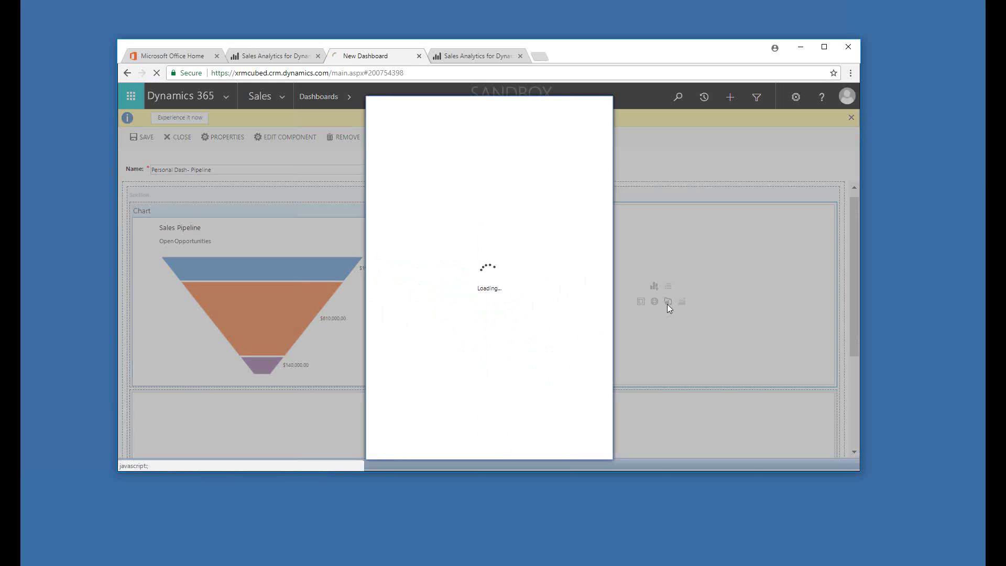
- Preview Sales Analytics for Dynamics 365 tiles, then add the 'Open Revenue - this quarter' Power BI tile to the right cell
left_click(669, 302)
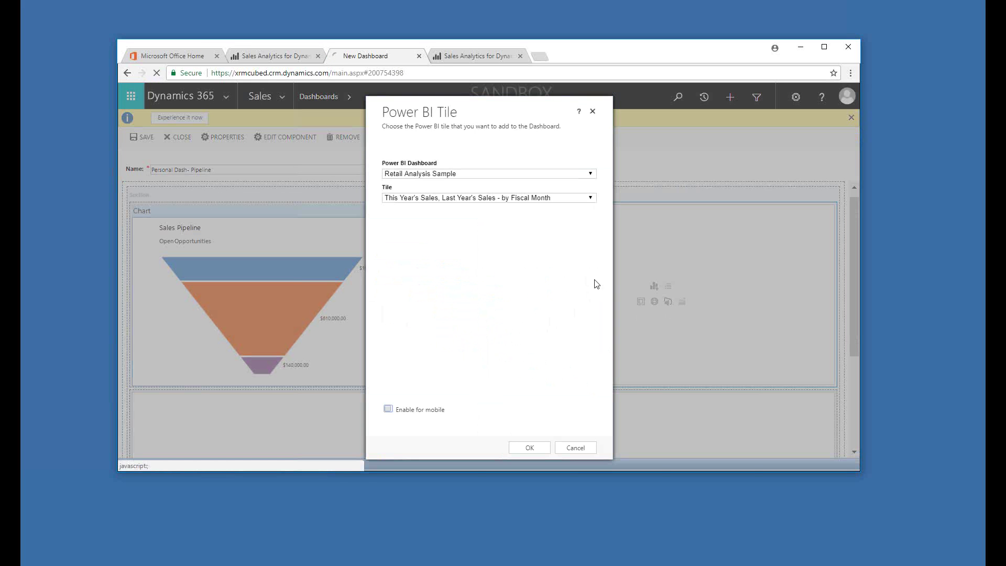
left_click(407, 176)
left_click(412, 243)
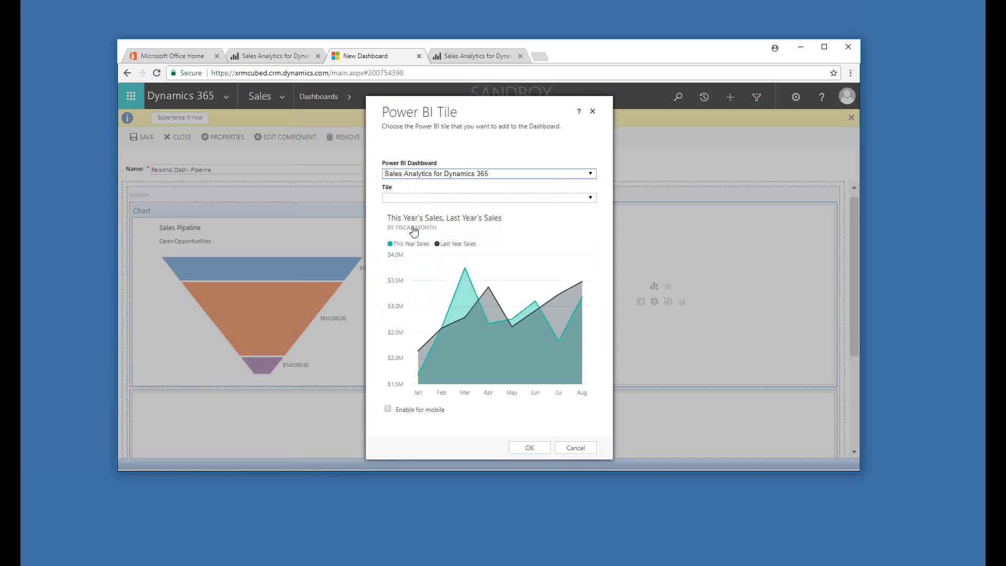
left_click(415, 199)
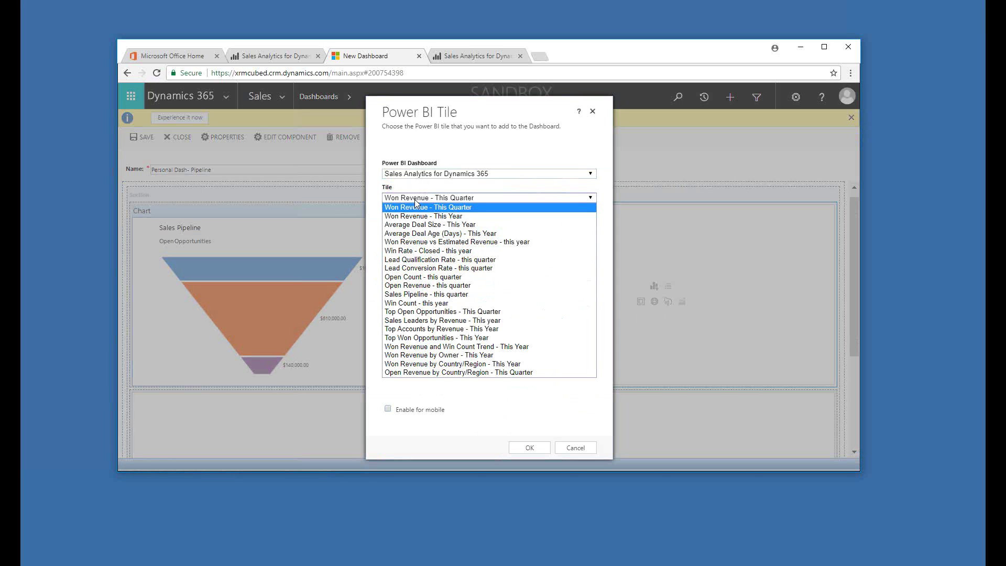
left_click(419, 293)
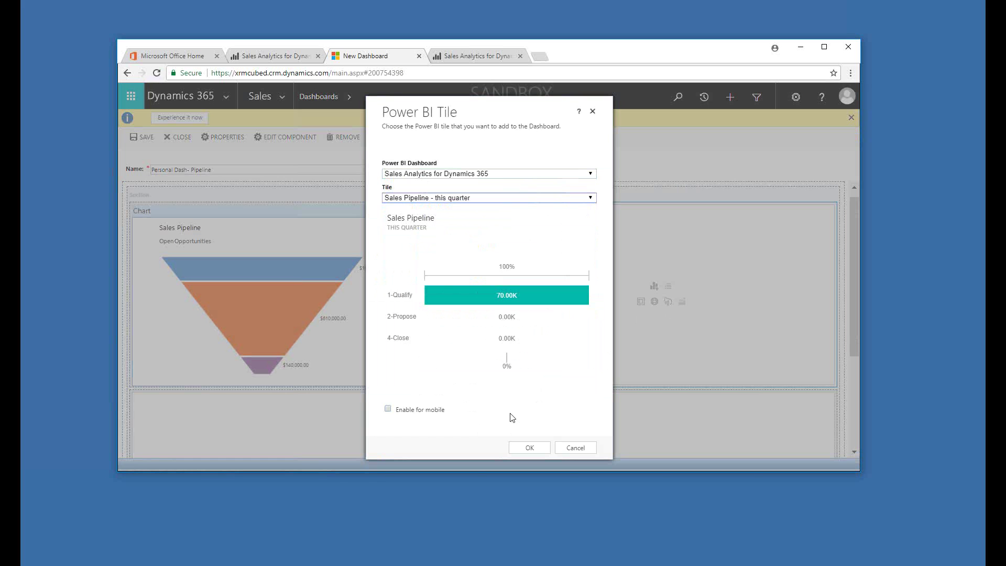
left_click(408, 199)
left_click(410, 251)
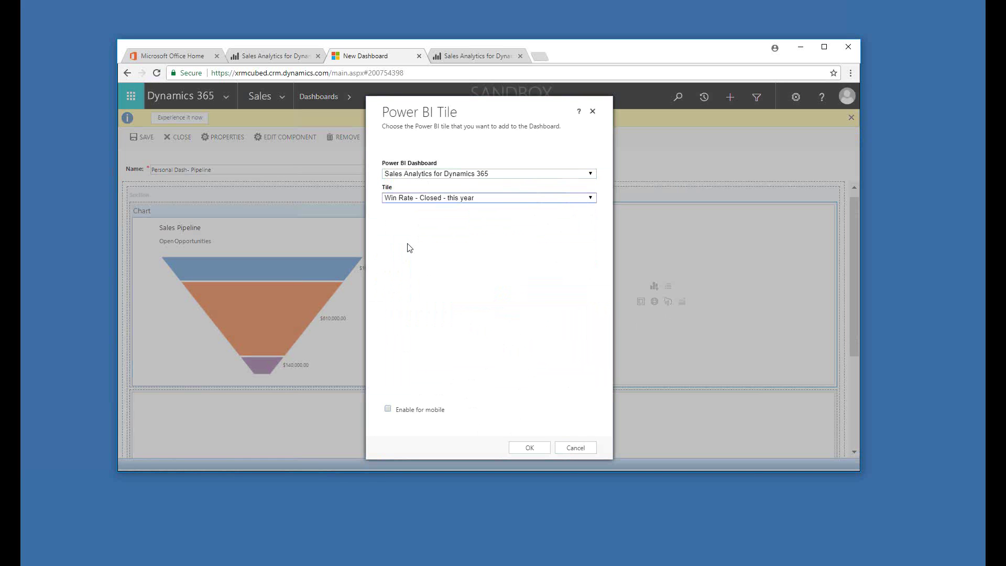
left_click(410, 200)
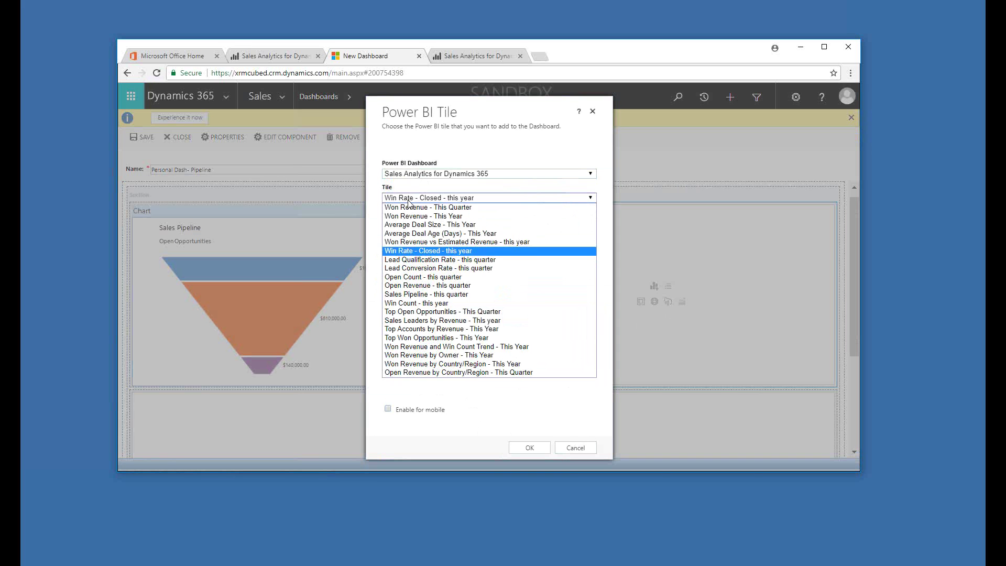
left_click(409, 285)
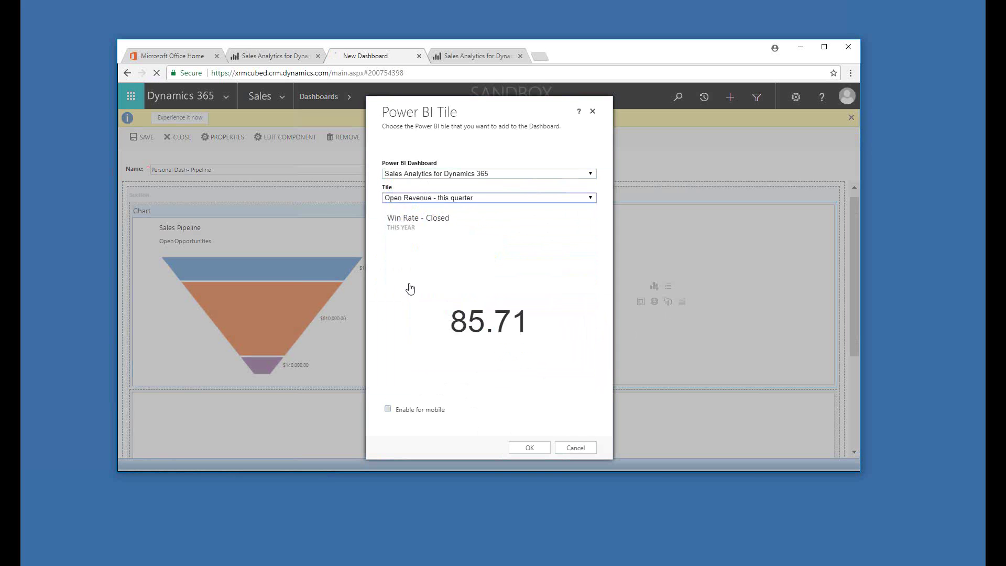
left_click(528, 448)
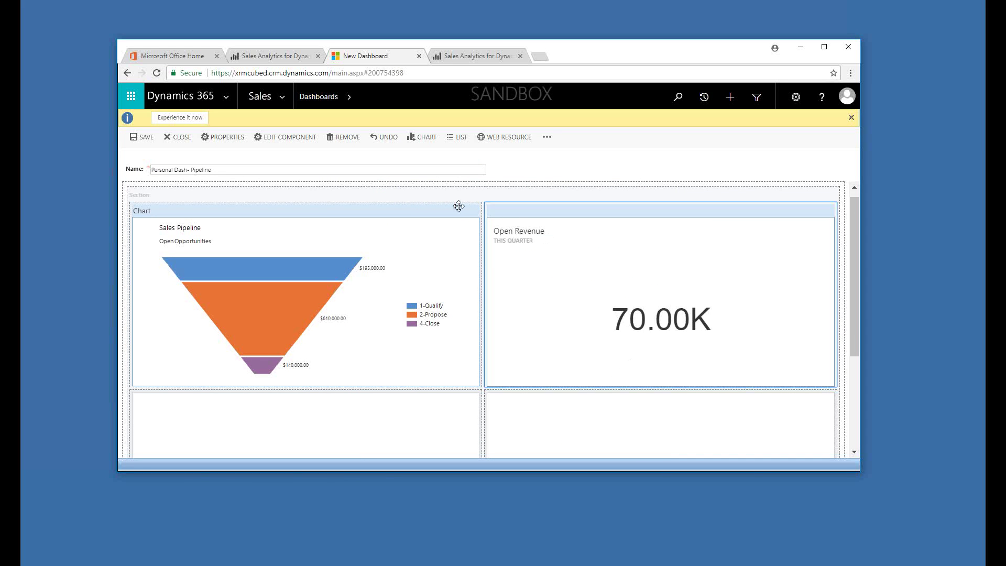
- Close the dashboard designer on the finished Personal Dash- Pipeline dashboard
left_click(179, 138)
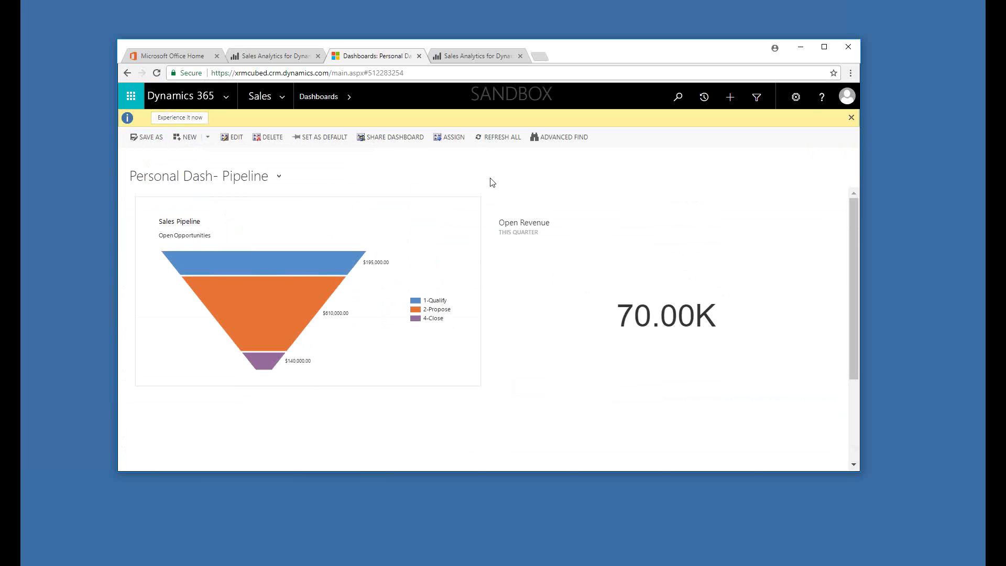
left_click(283, 62)
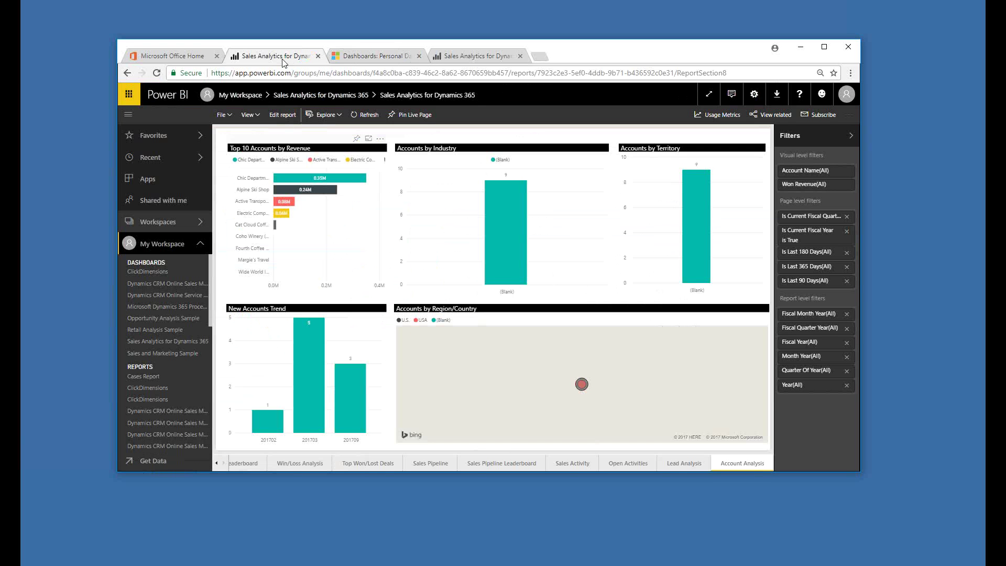